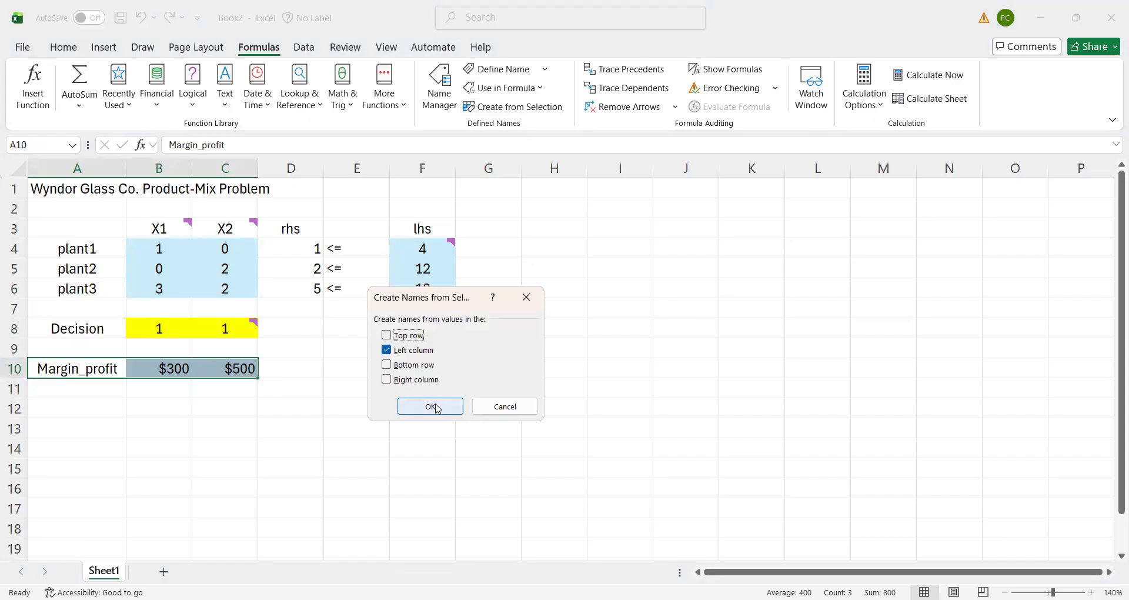
- Name the profit cells B10:C10 from their left-column label Margin_profit, then select the range to check the name
left_click(432, 406)
left_click(383, 440)
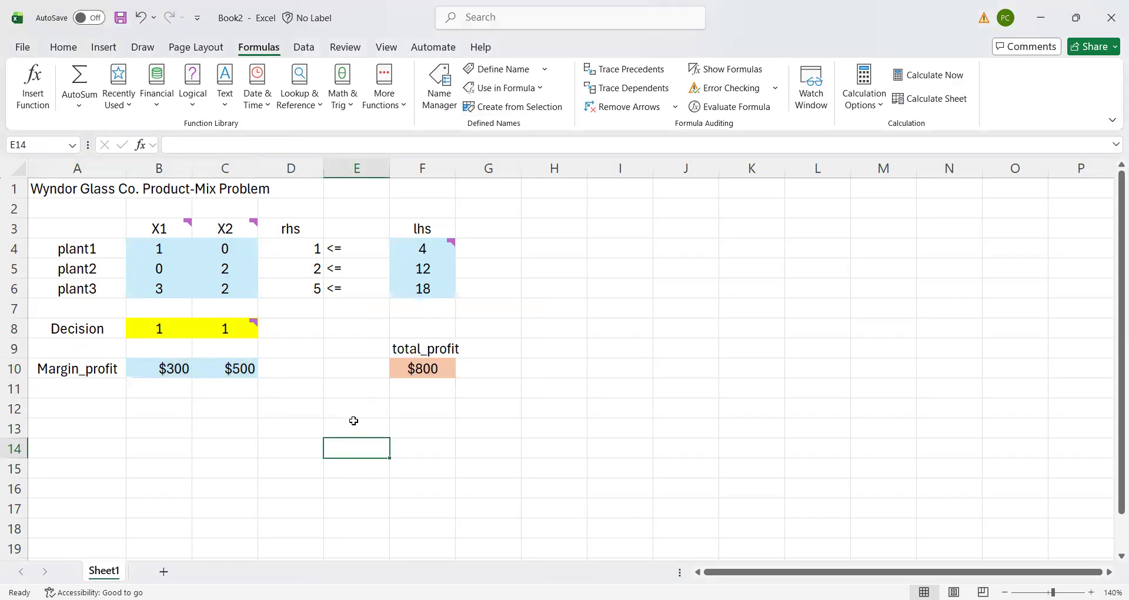
left_click(163, 365)
left_click_drag(203, 371, 225, 370)
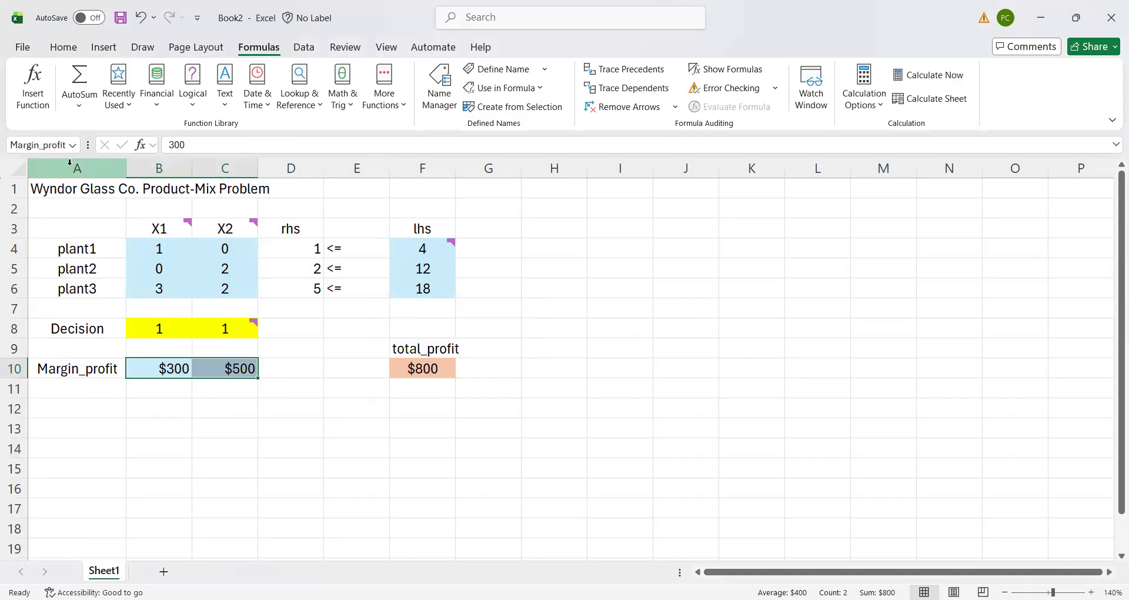
- Name cell F10 total_profit from the label above it, then select the cell to check the name
left_click_drag(428, 349, 426, 369)
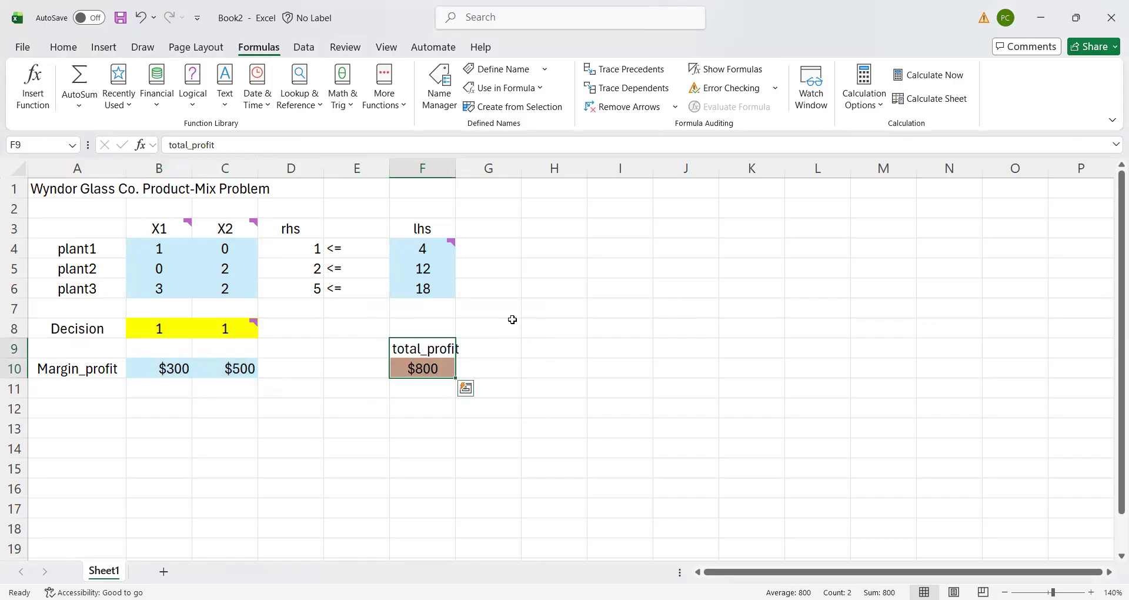
left_click(521, 108)
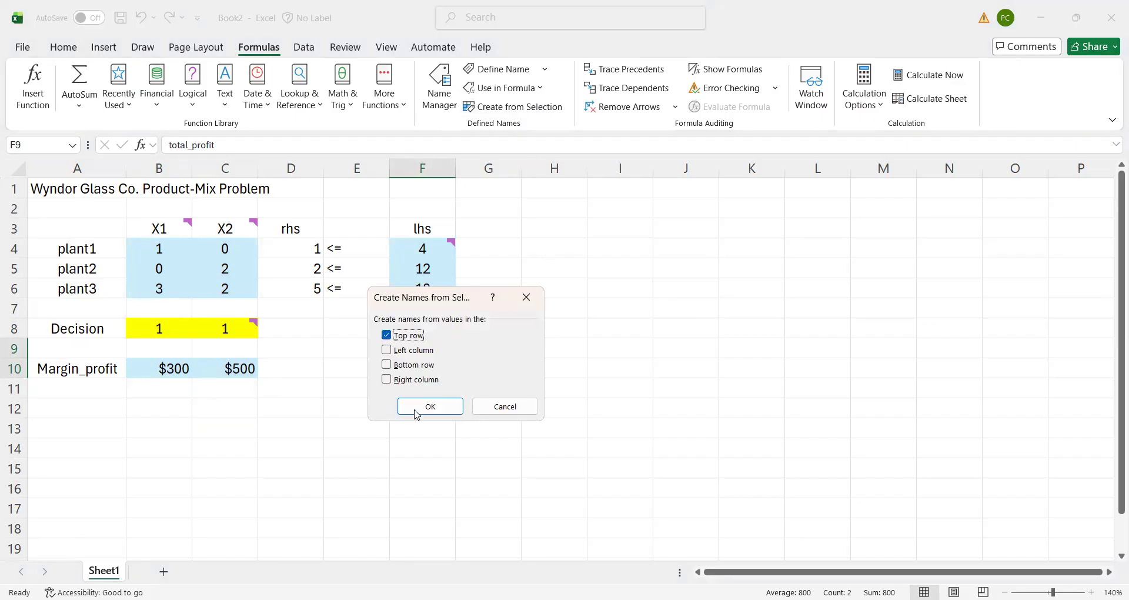
left_click(436, 410)
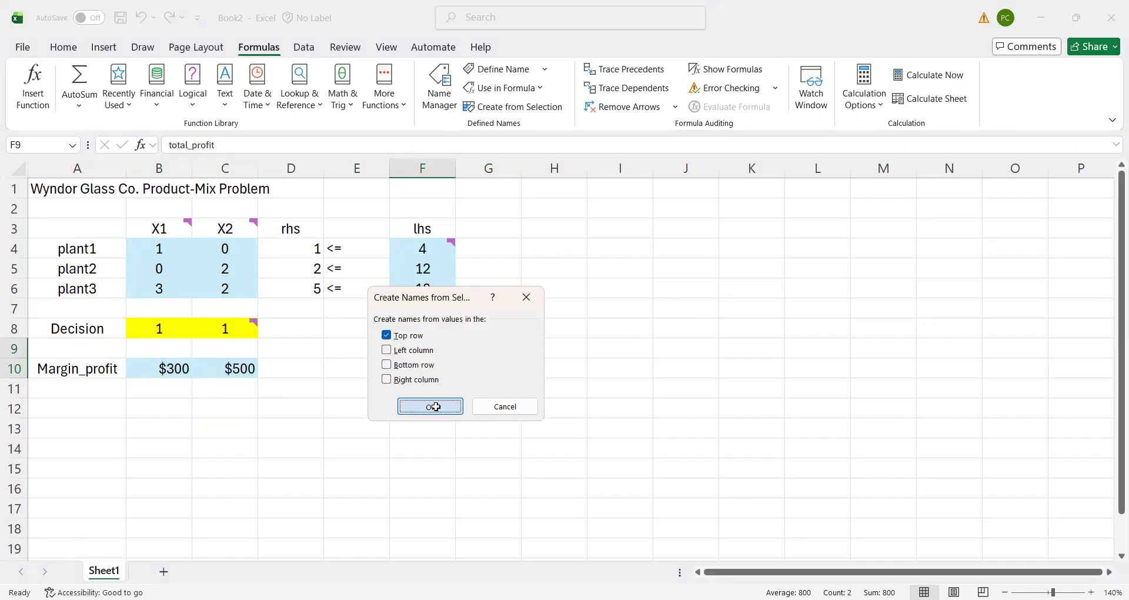
left_click(423, 425)
left_click(426, 368)
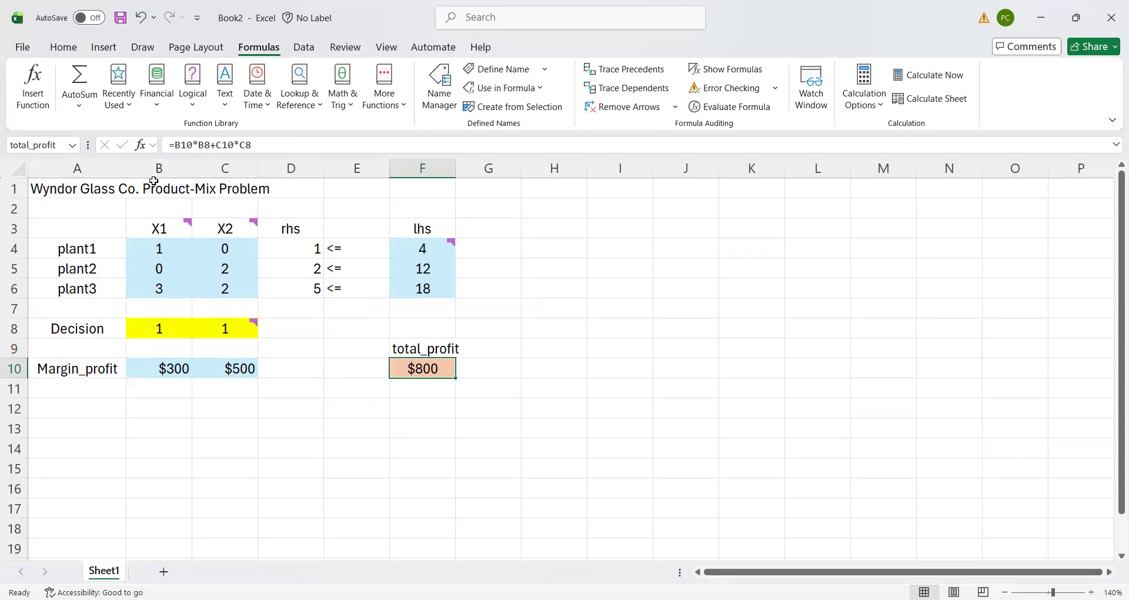
left_click(565, 248)
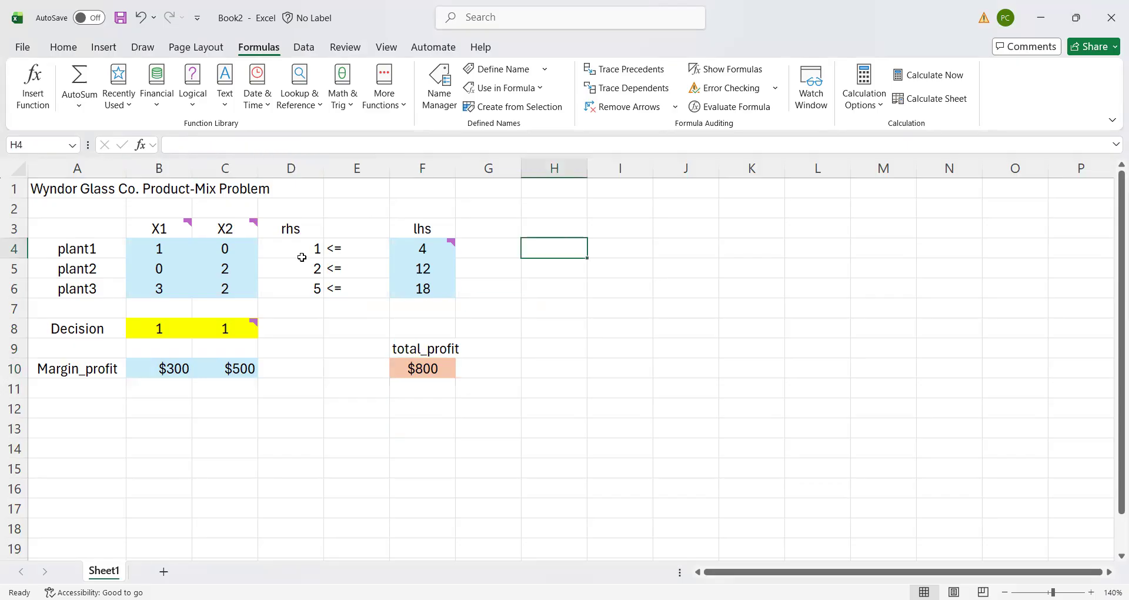
- Center the rhs values in D4:D6 and the <= signs in E4:E6 horizontally
left_click_drag(289, 249, 283, 289)
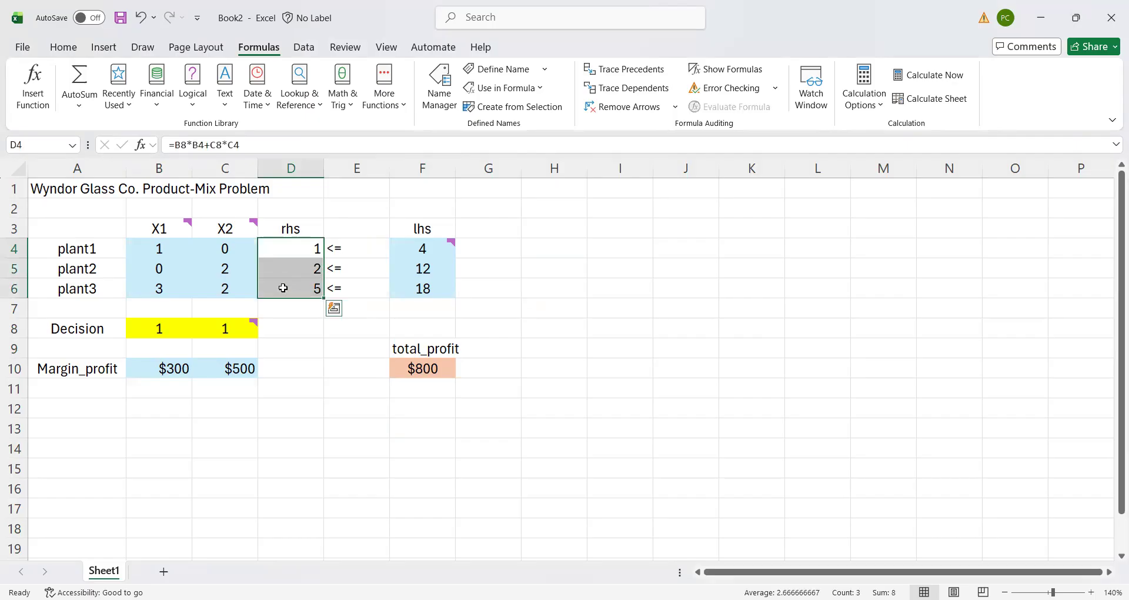
left_click(64, 47)
left_click(292, 99)
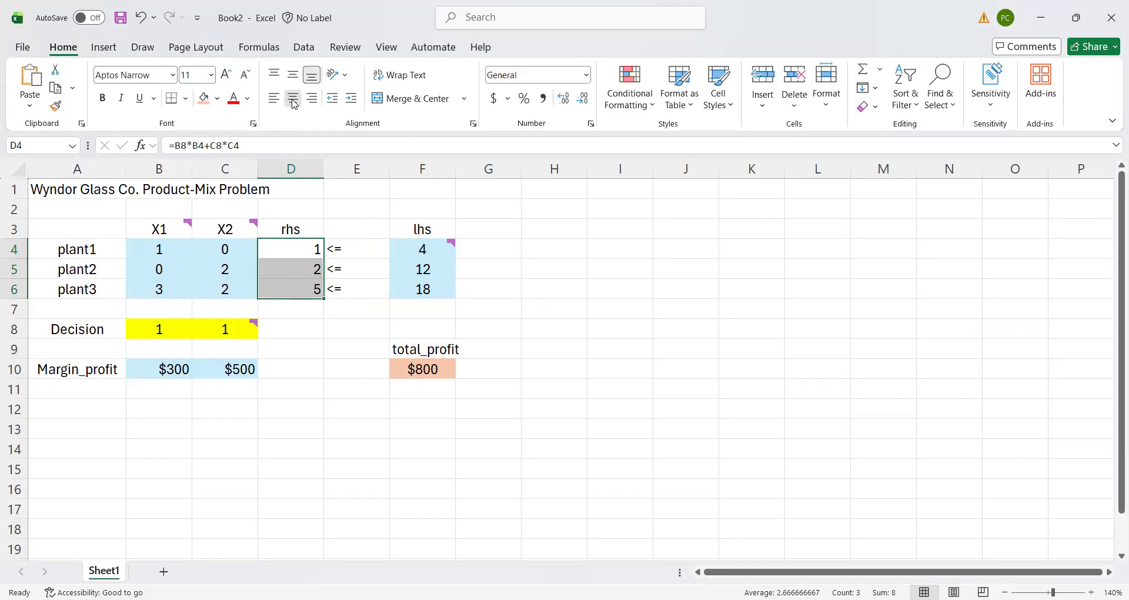
left_click(618, 285)
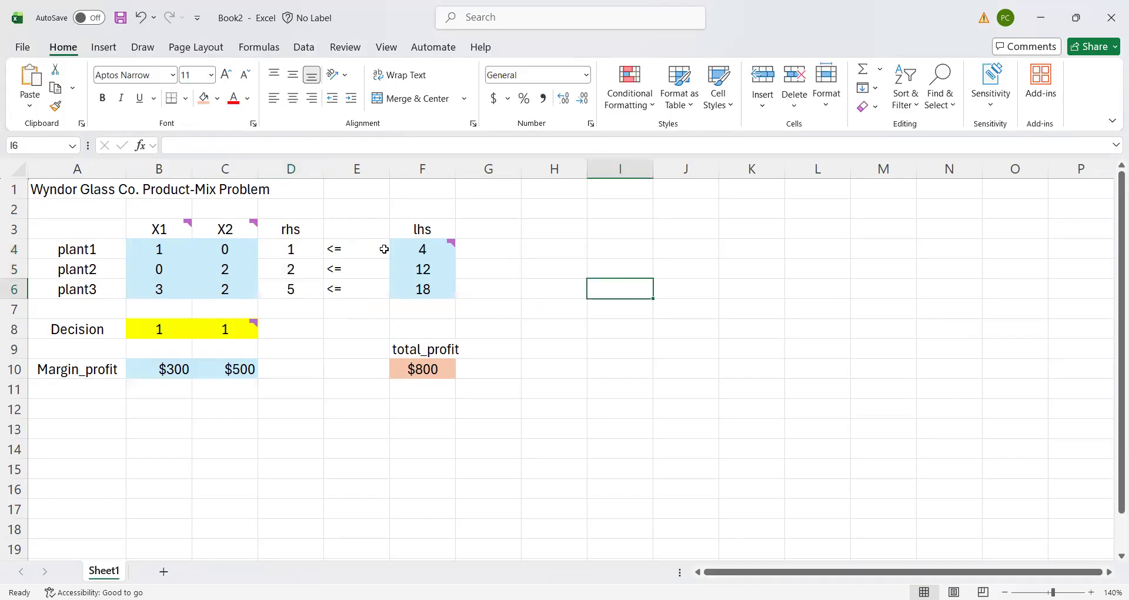
left_click_drag(365, 248, 361, 290)
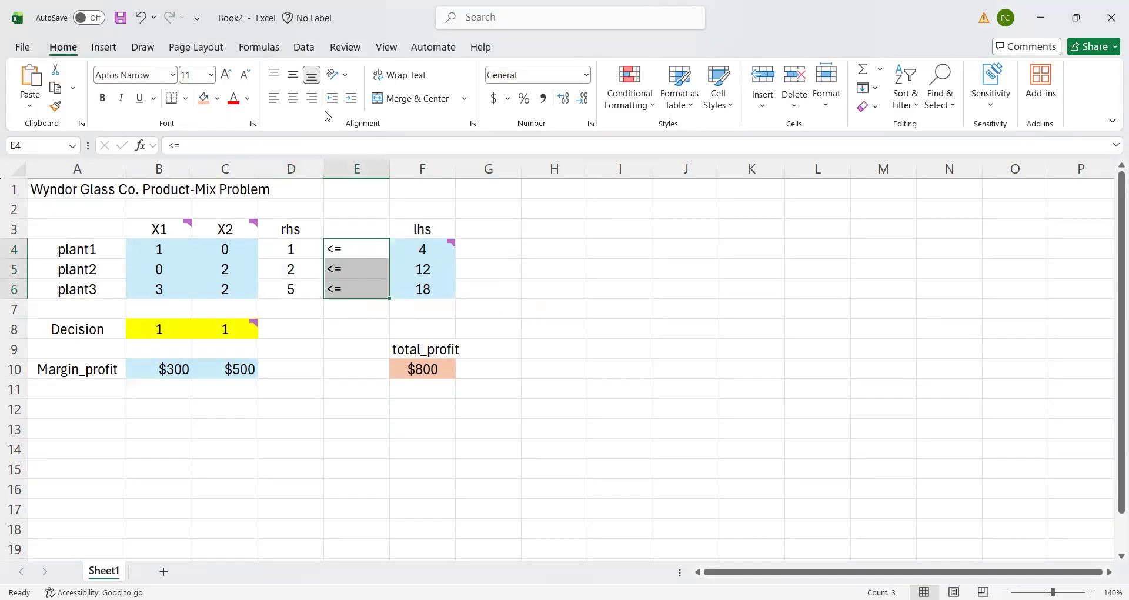
left_click(292, 98)
left_click(493, 226)
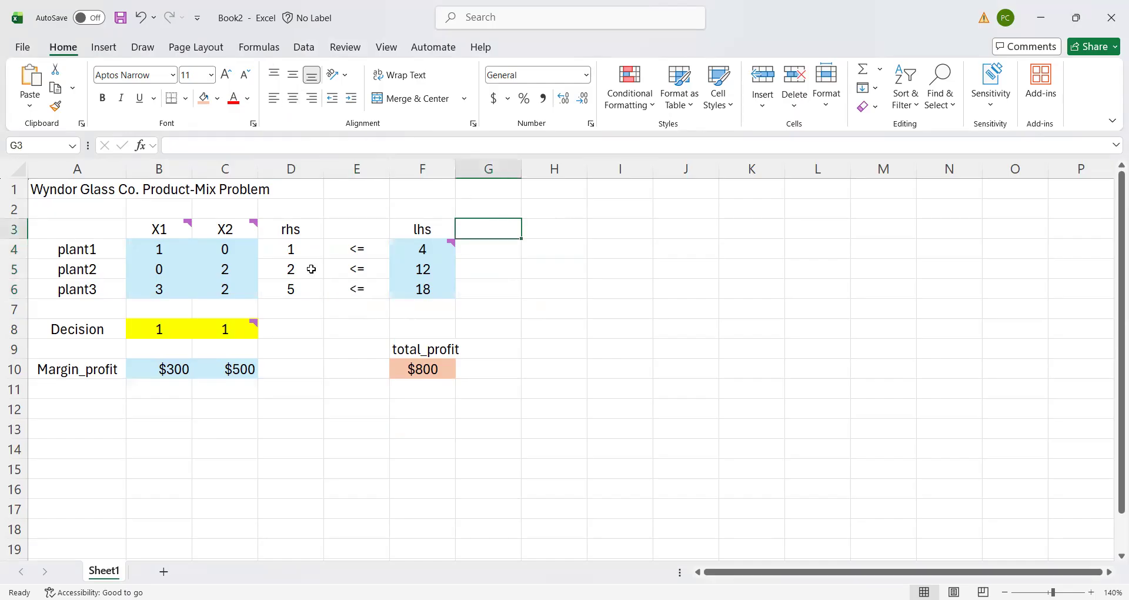
- Name the range D4:D6 rhs, creating the name from the heading in its top row
left_click(290, 228)
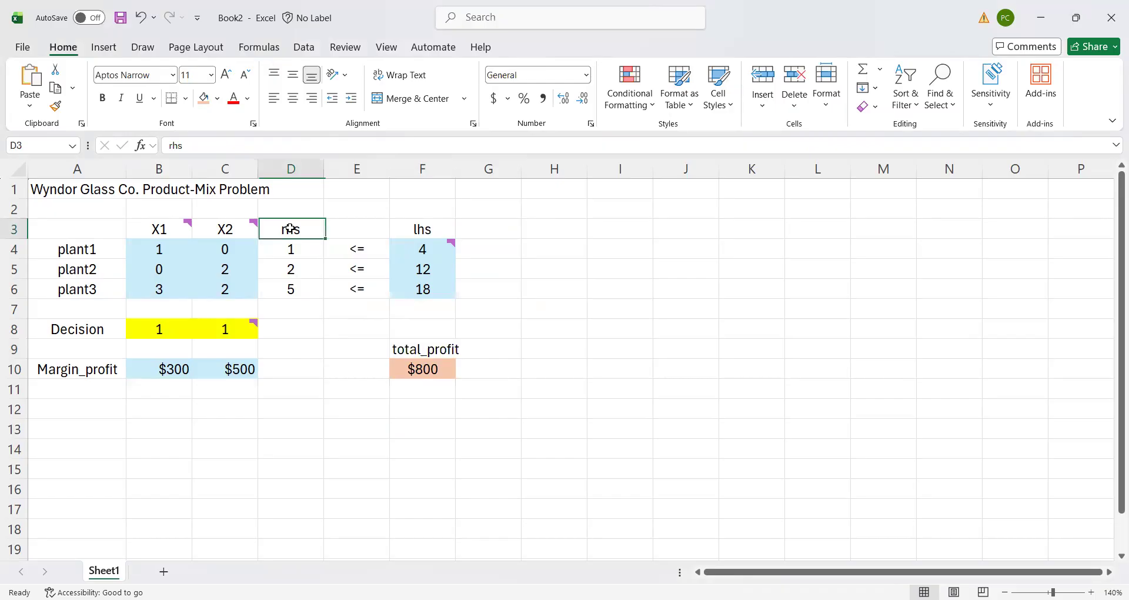
left_click_drag(289, 228, 288, 290)
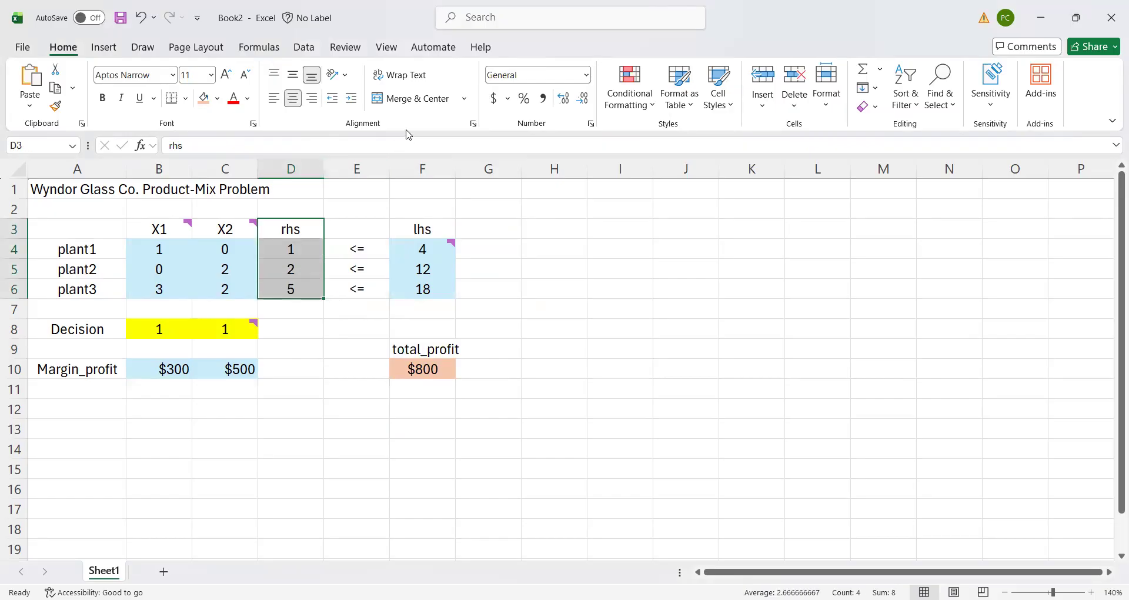
left_click(263, 52)
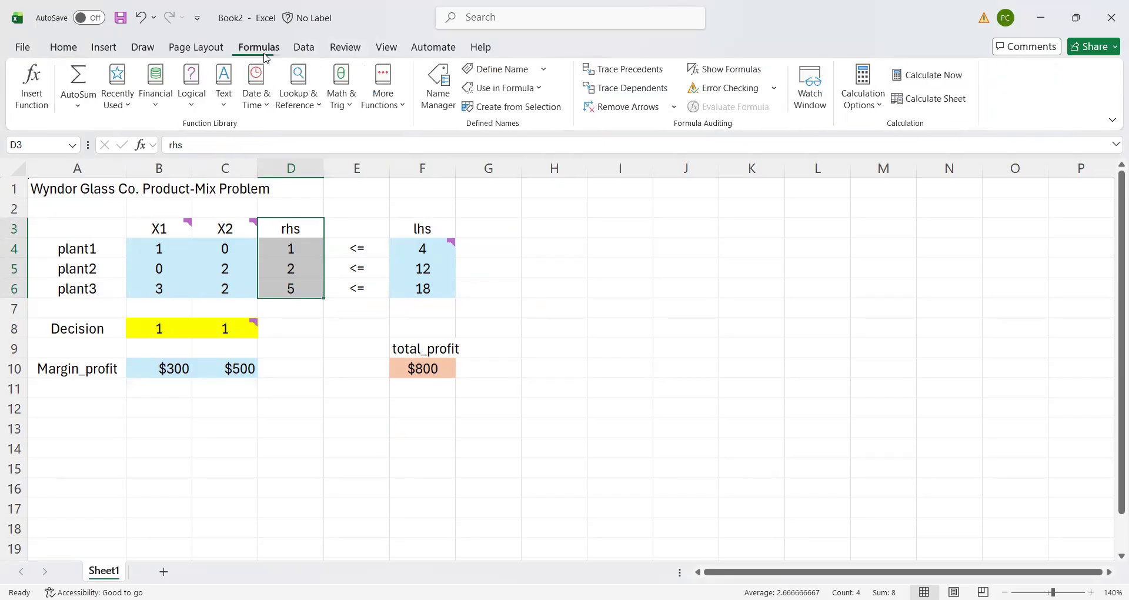
left_click(511, 111)
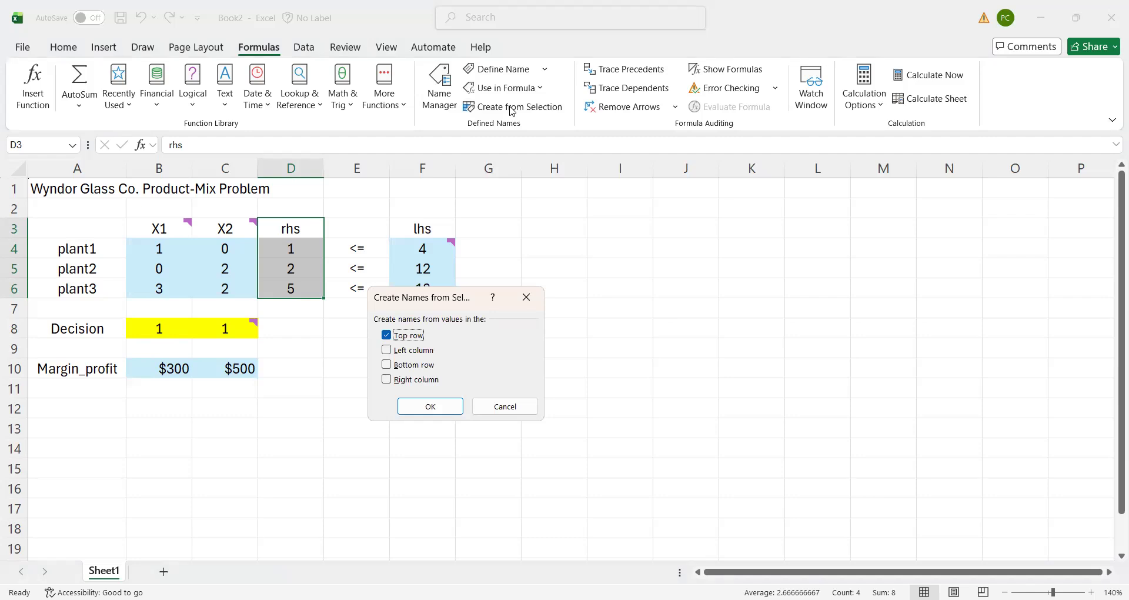
left_click(434, 408)
left_click(312, 407)
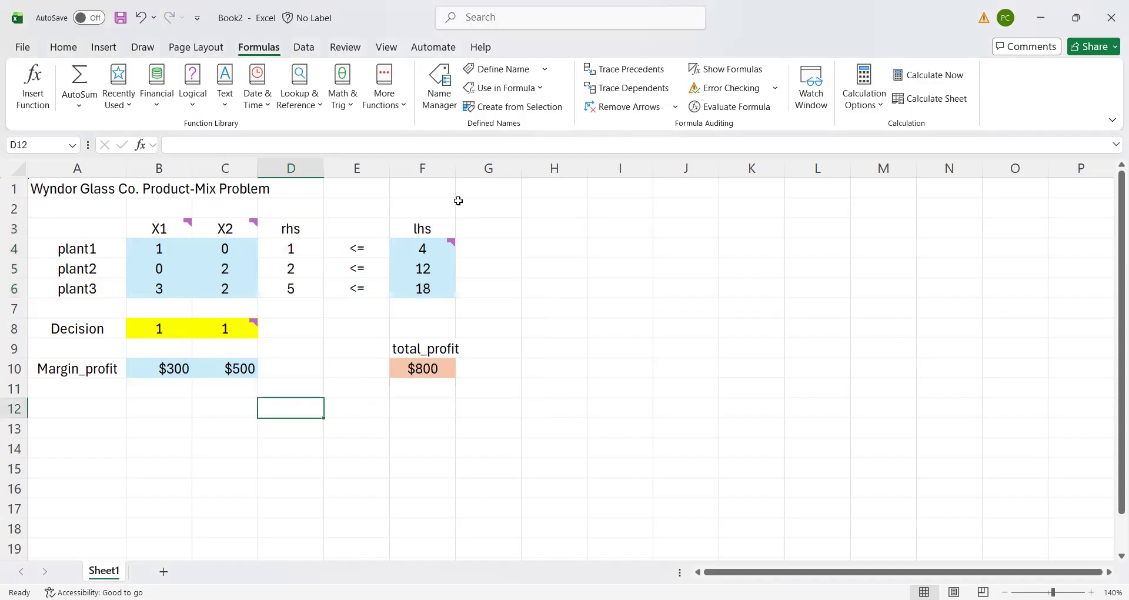
- Name the range F4:F6 lhs, creating the name from the heading in its top row
left_click_drag(424, 228, 423, 290)
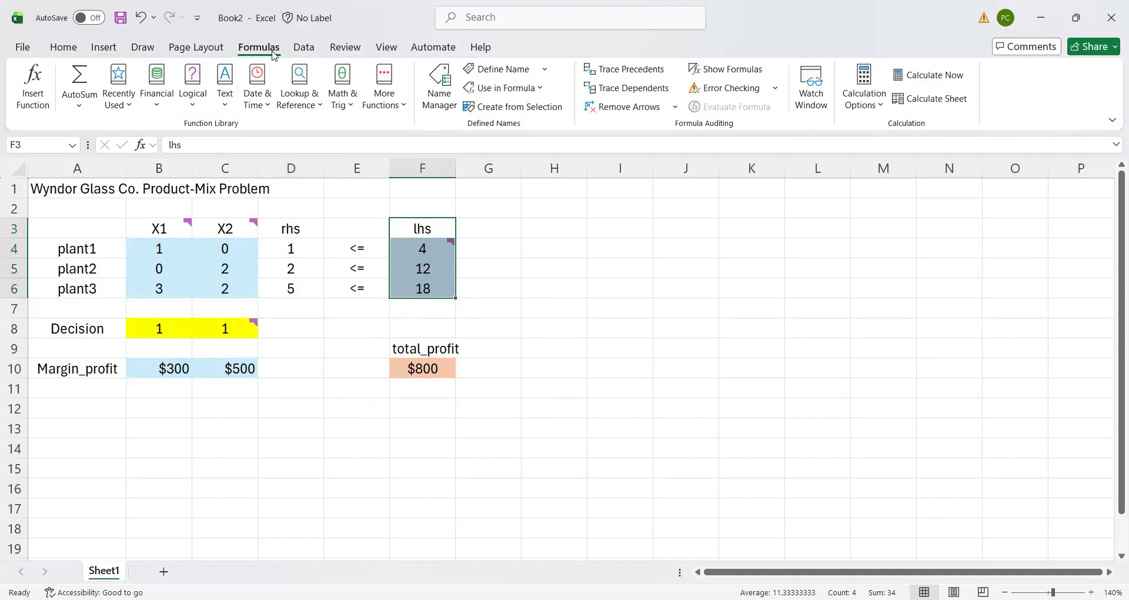
left_click(515, 109)
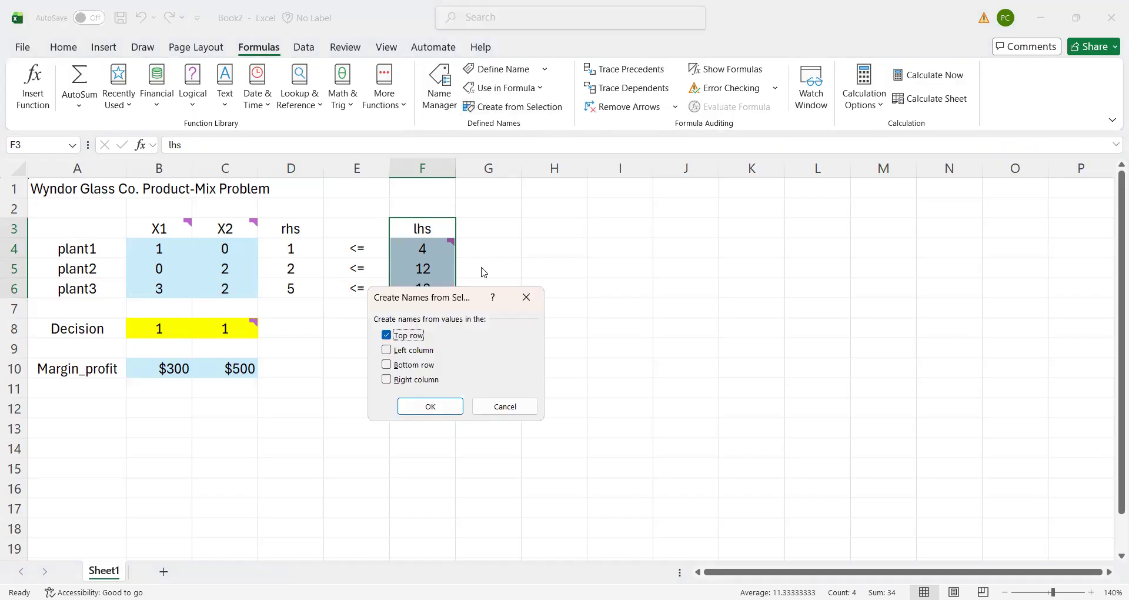
left_click(431, 407)
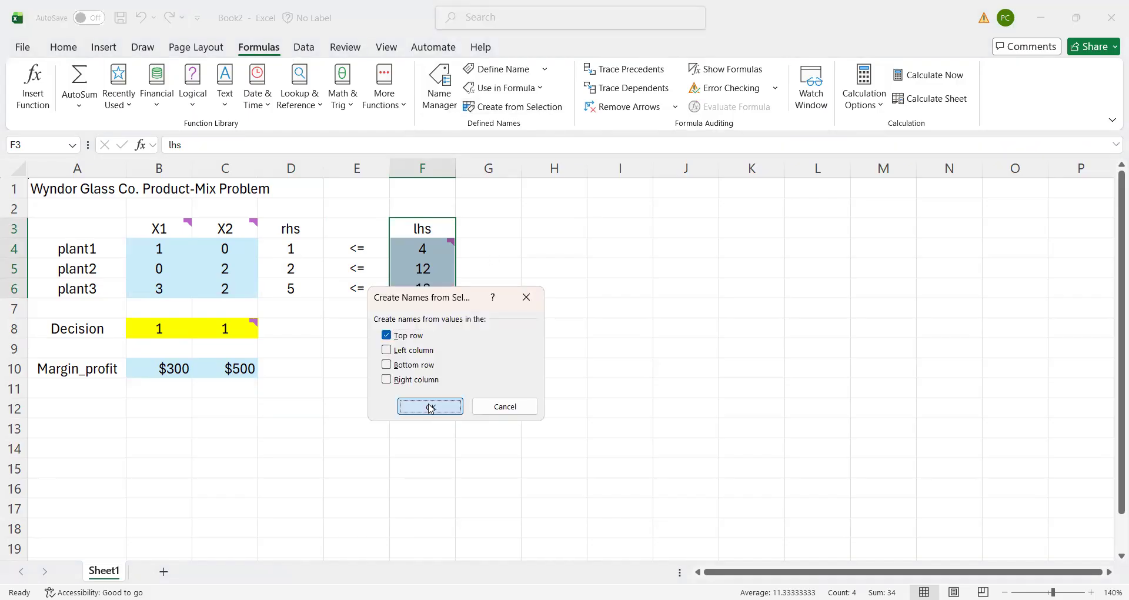
left_click(348, 426)
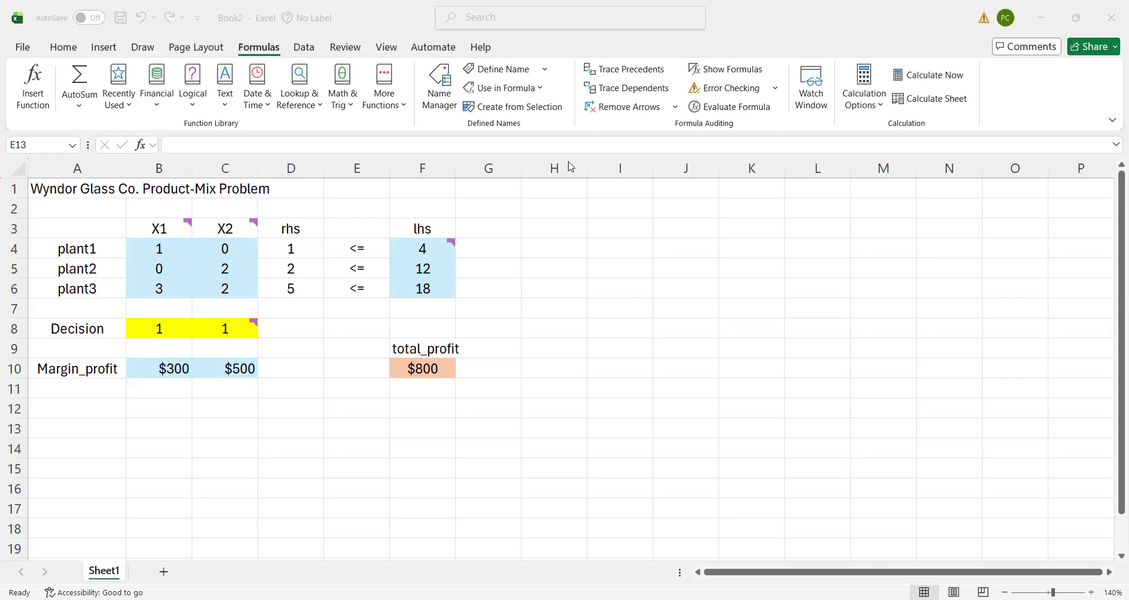
- Narrow column G to a slim spacer and enter the heading "Range Names Used" in H2
left_click(534, 211)
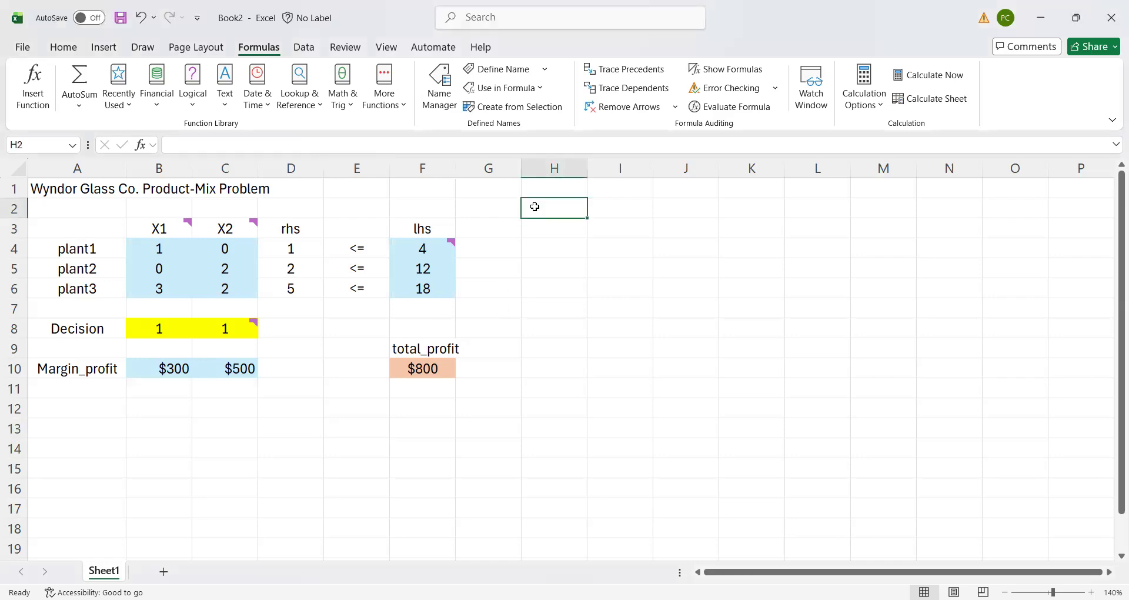
left_click_drag(520, 163, 479, 161)
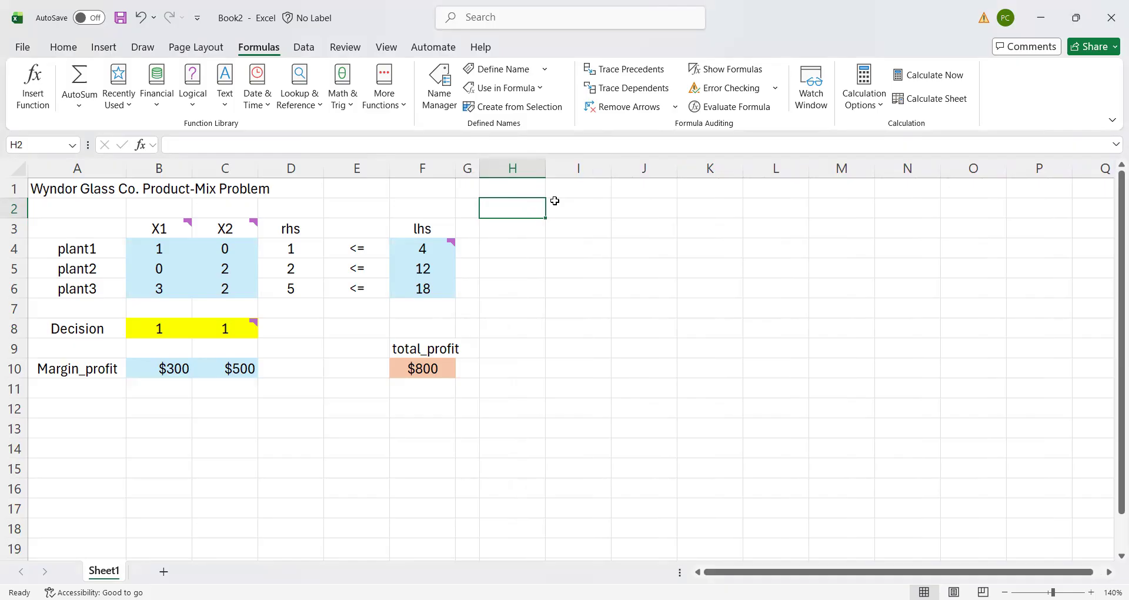
type("Range Names")
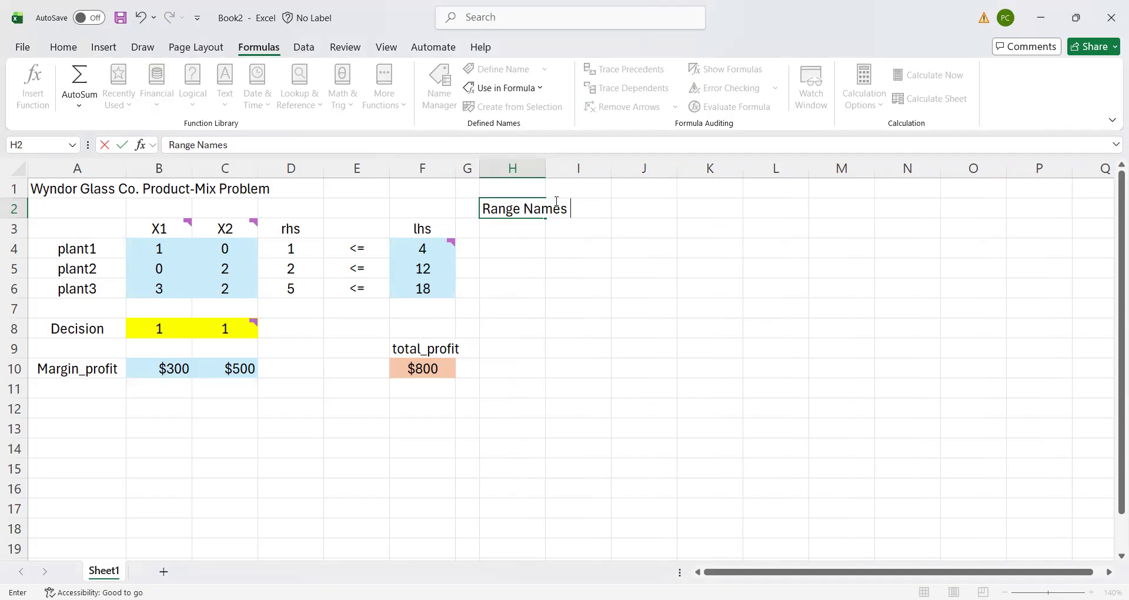
type(" Used")
left_click(512, 229)
- Fill the heading cells H2:I2 with green
left_click(502, 212)
left_click_drag(556, 208, 614, 112)
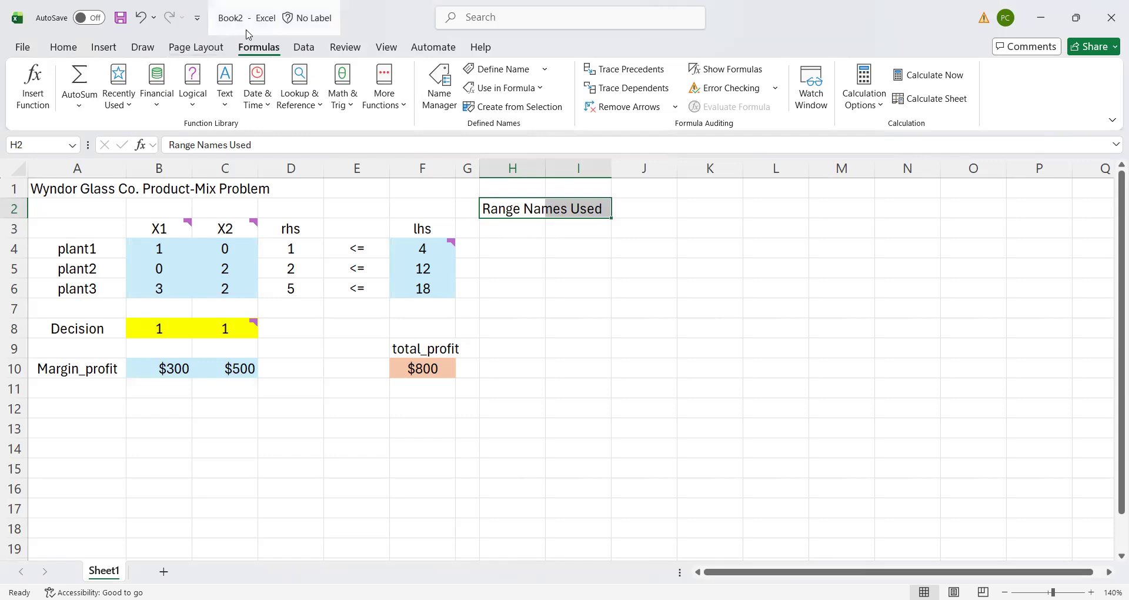
left_click(64, 47)
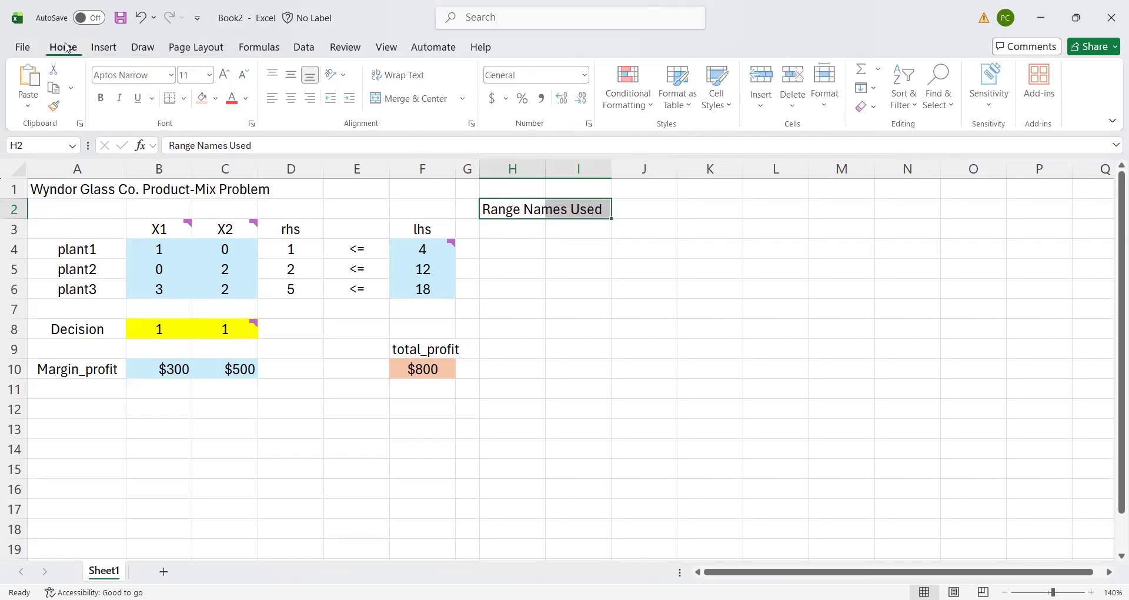
left_click(217, 100)
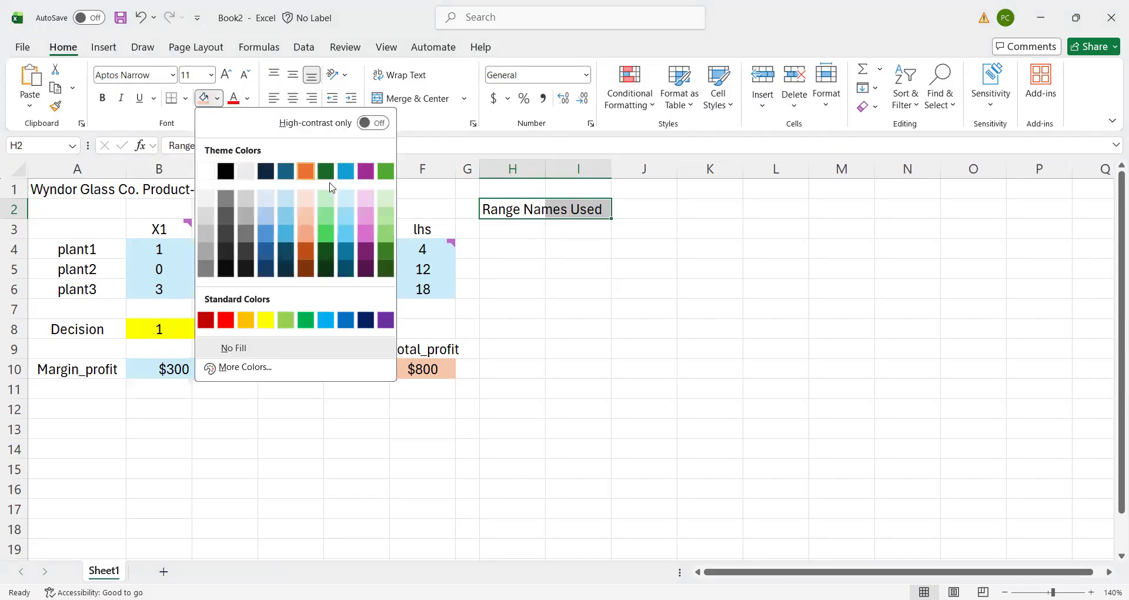
left_click(324, 228)
left_click(682, 268)
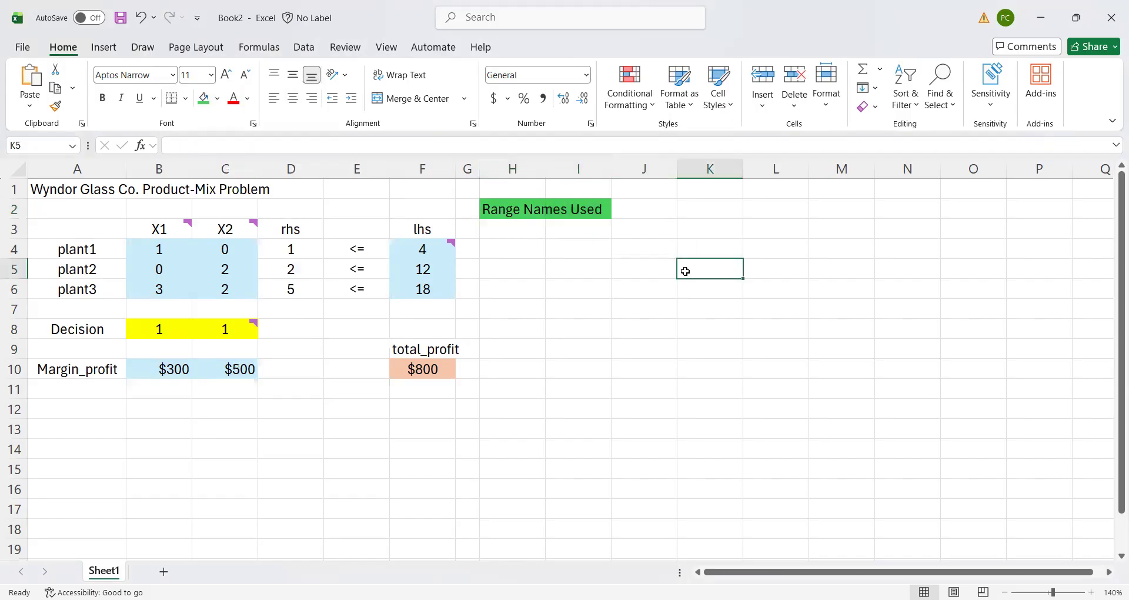
- Paste the full list of defined names starting at H3 and widen columns H and I to fit the entries
left_click(524, 224)
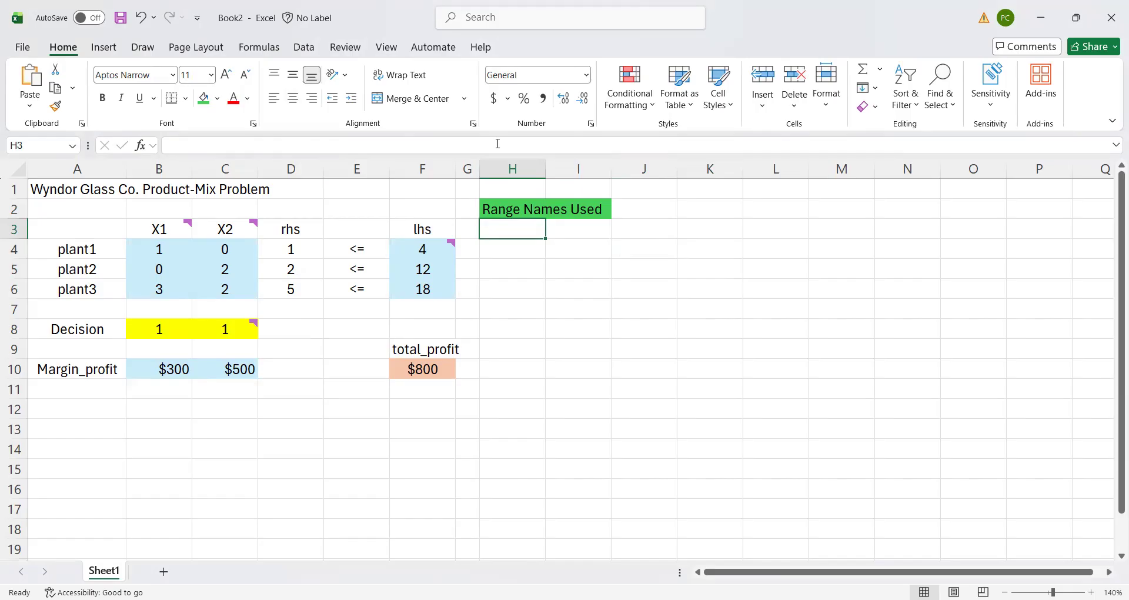
left_click(255, 49)
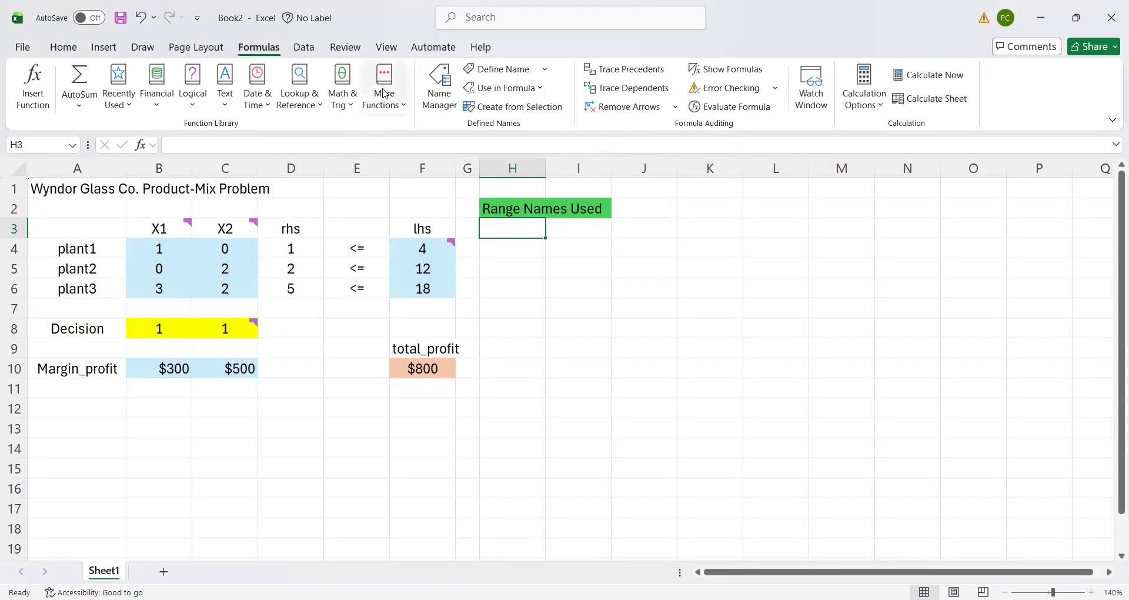
left_click(499, 88)
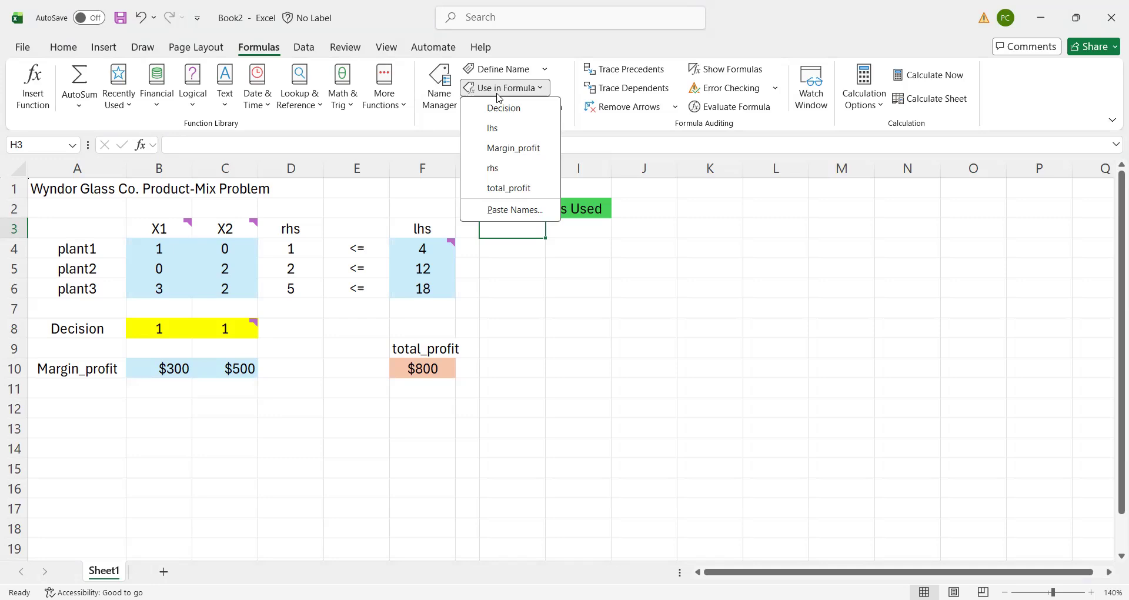
left_click(514, 211)
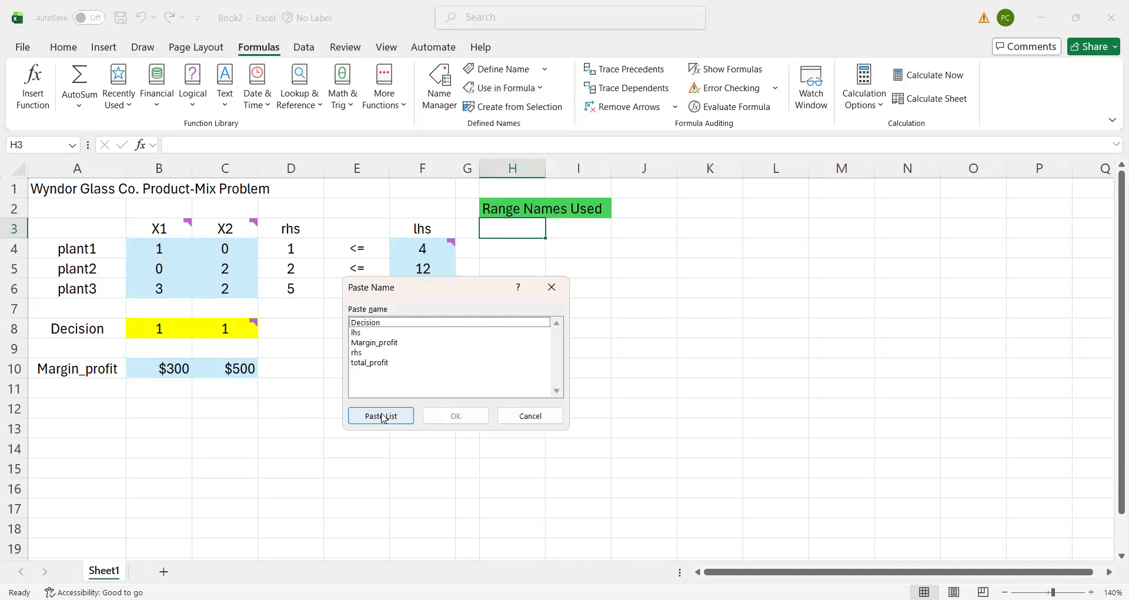
left_click(381, 416)
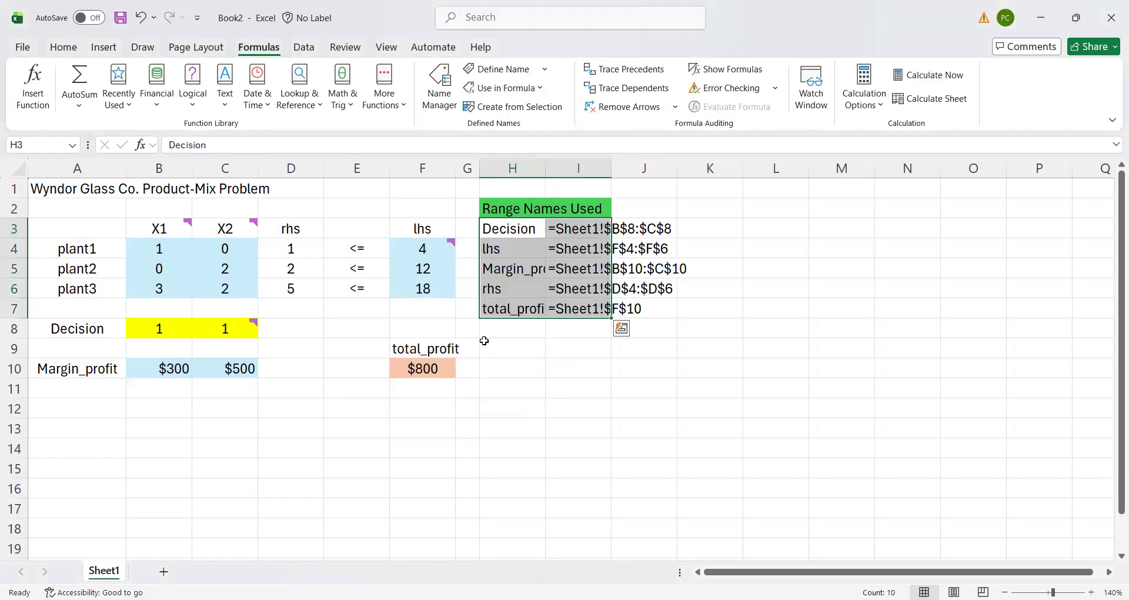
left_click_drag(546, 170, 718, 159)
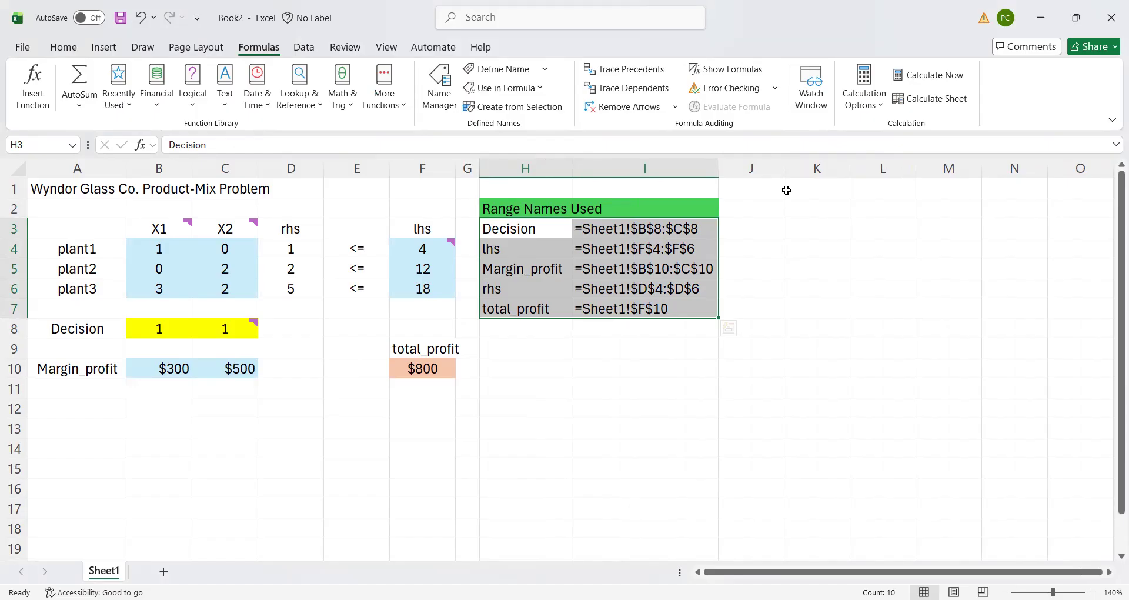
- Fill the list of defined names in H3:I7 with light green
left_click(65, 47)
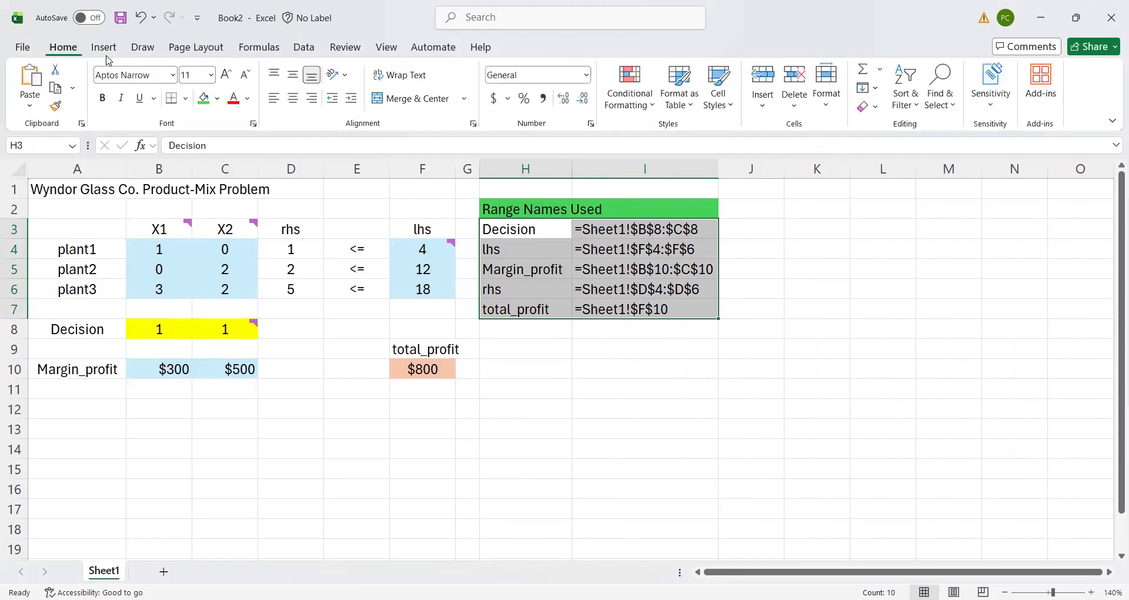
left_click(218, 98)
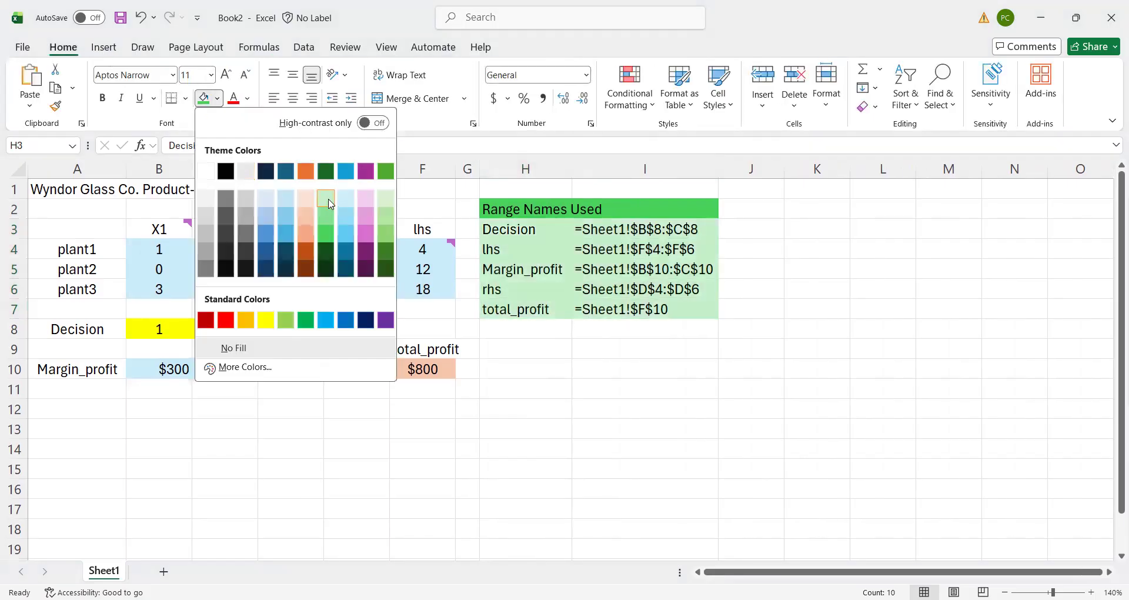
left_click(327, 198)
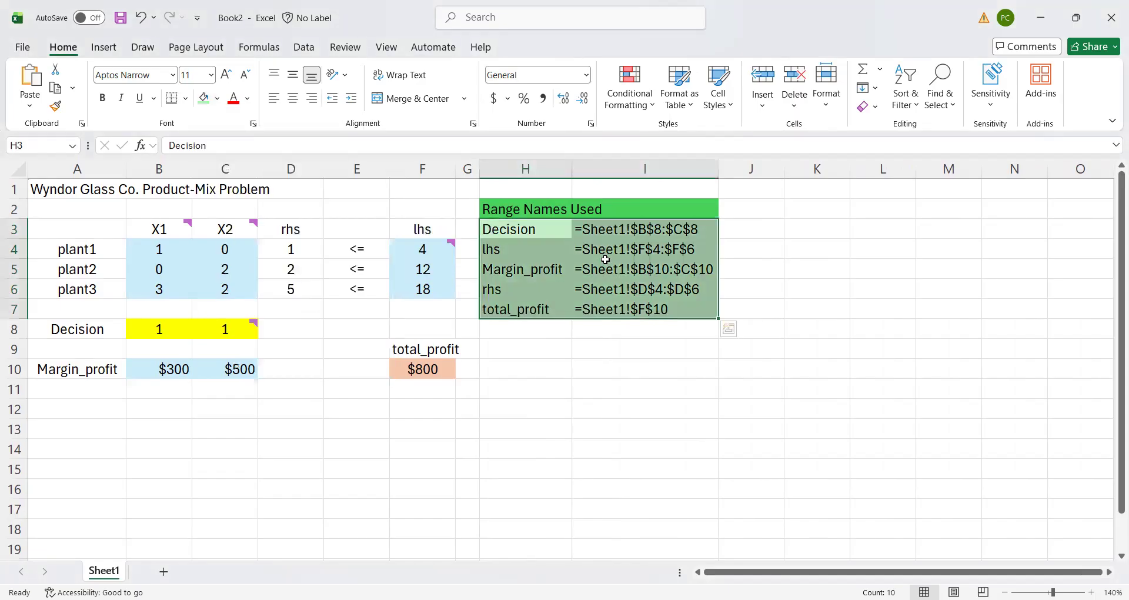
left_click(758, 283)
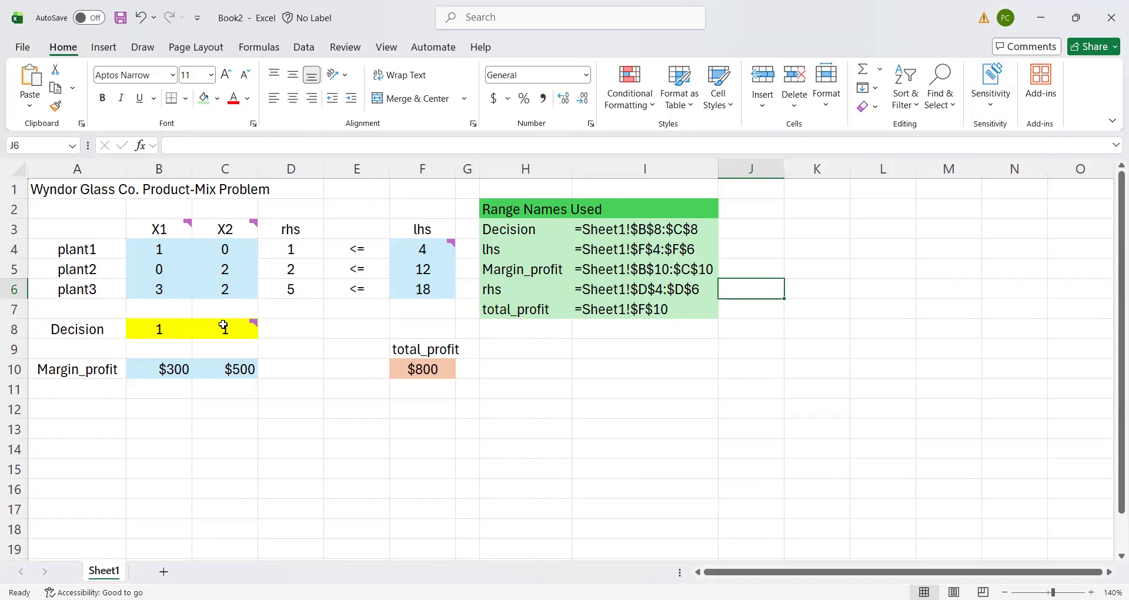
- Set the X2 decision value in C8 to 6
mouse_move(195, 327)
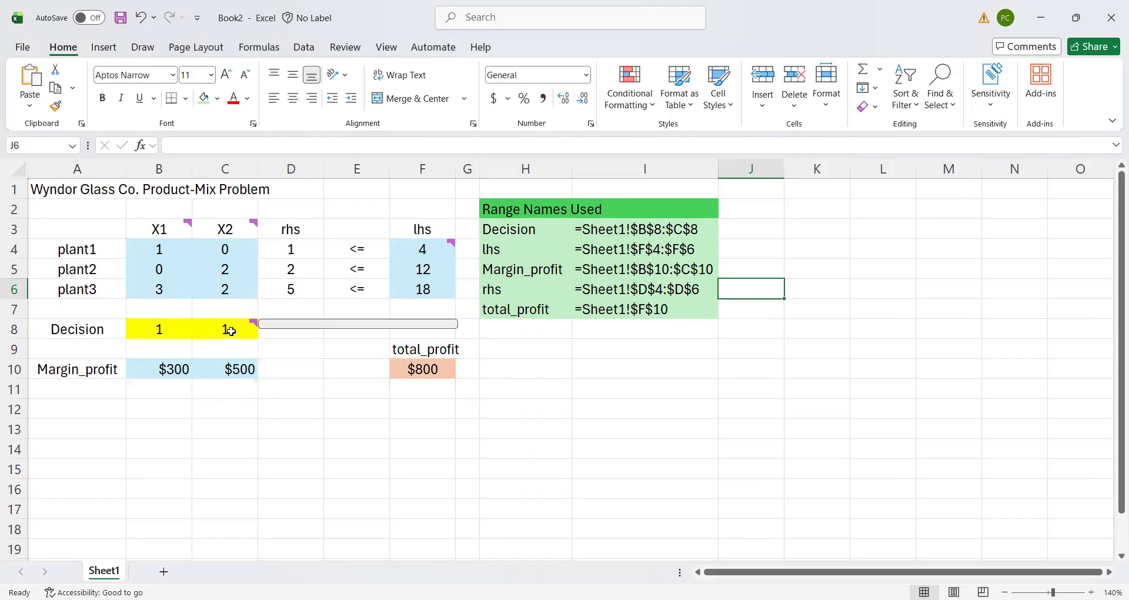
left_click(230, 331)
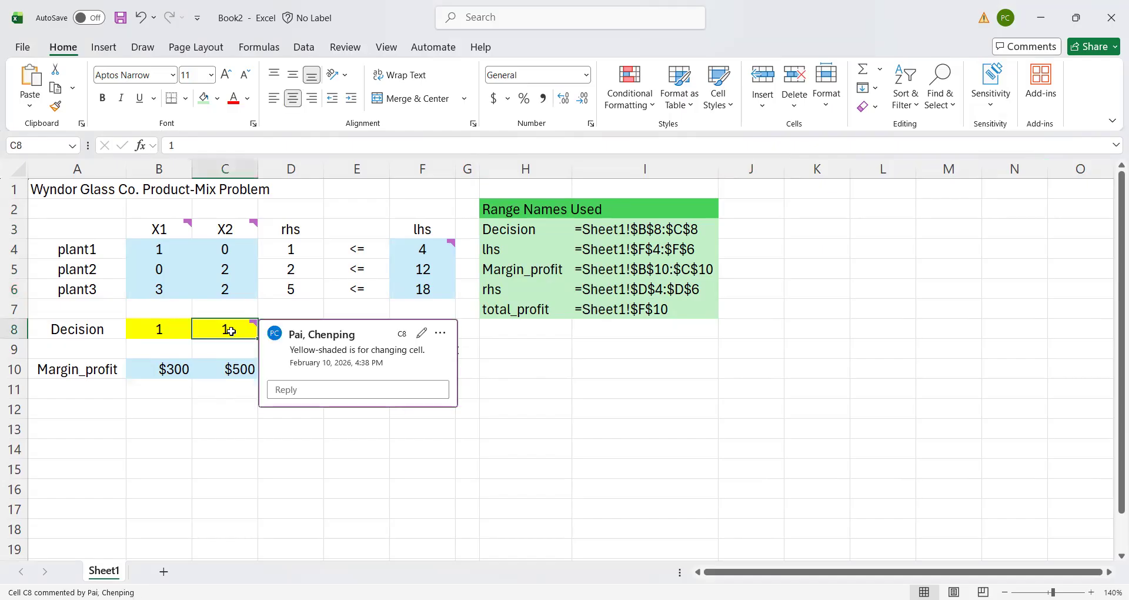
type("6")
key("Return")
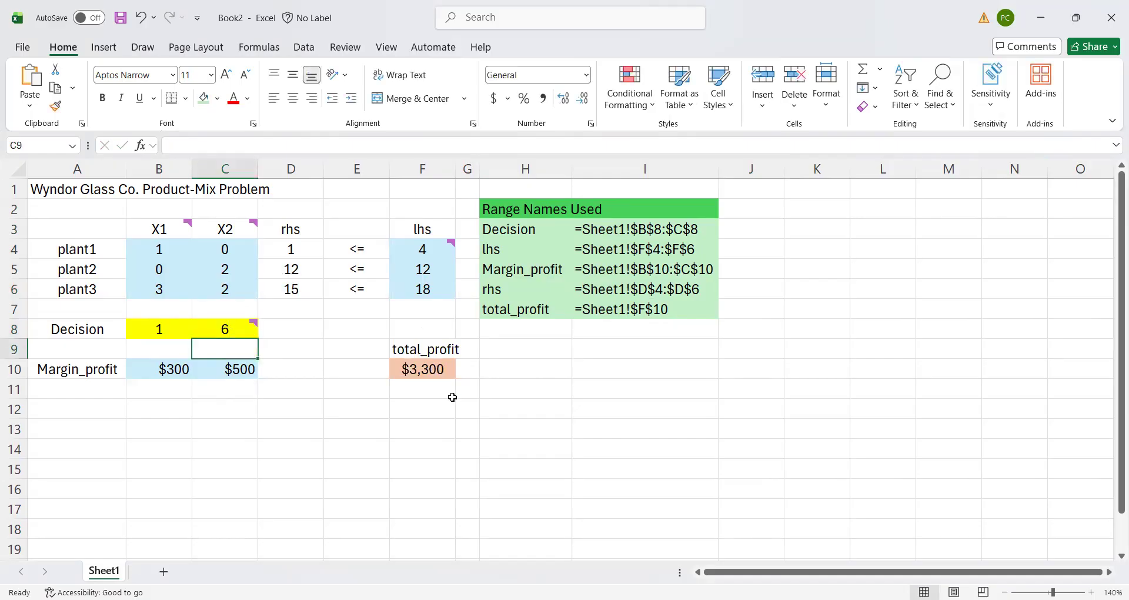
- Set the X2 decision value in C8 to 7 and select the plant2 constraint cells D5:F5
mouse_move(232, 328)
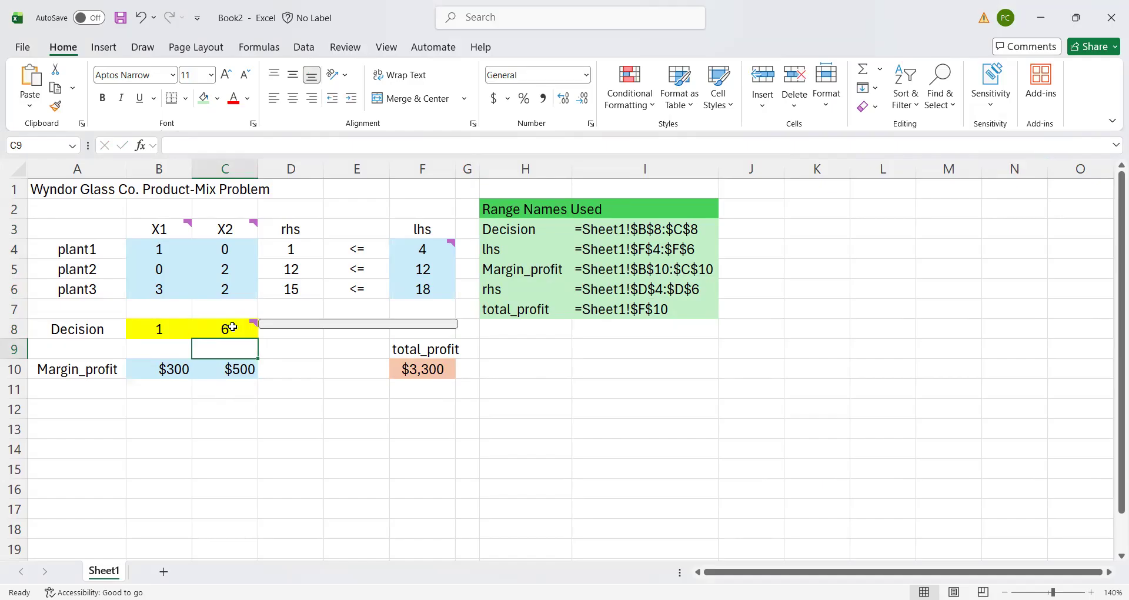
left_click(232, 327)
type("7")
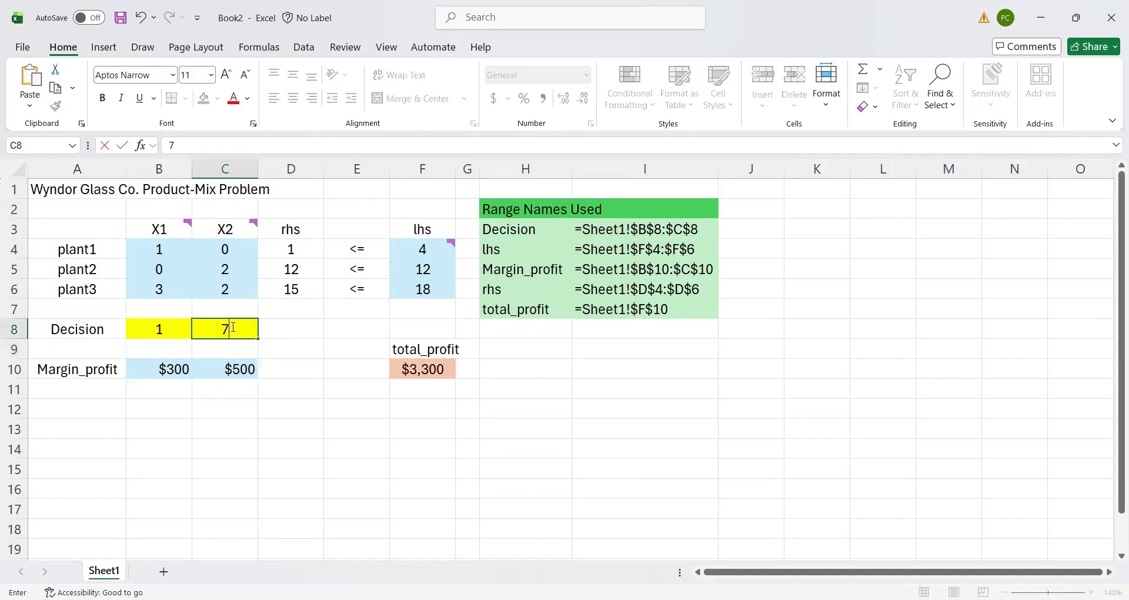
key("Return")
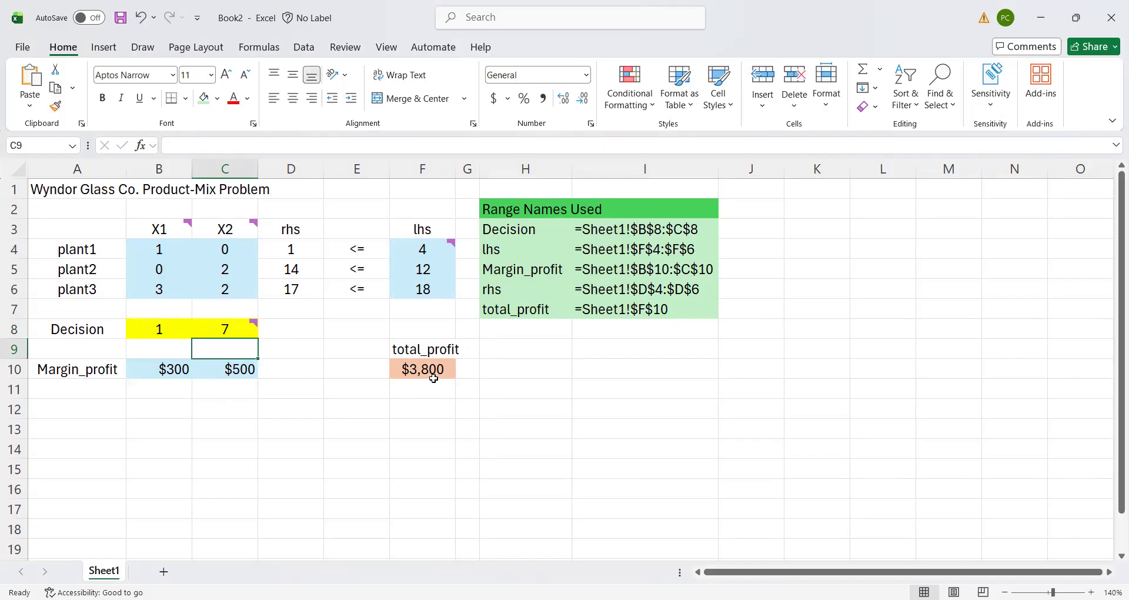
left_click_drag(277, 268, 428, 263)
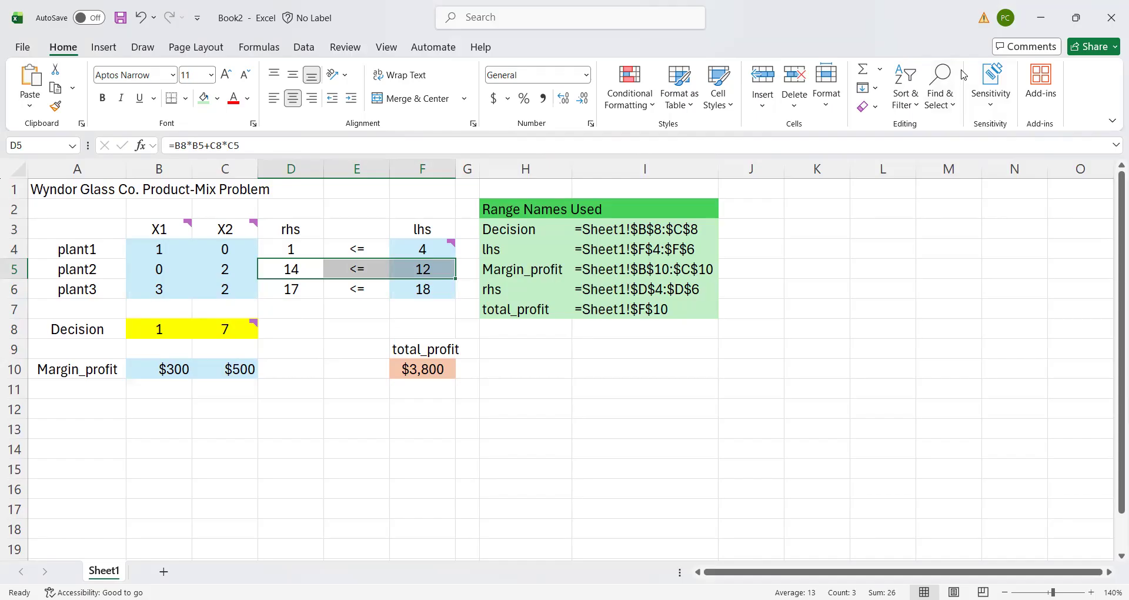
key("alt+Tab")
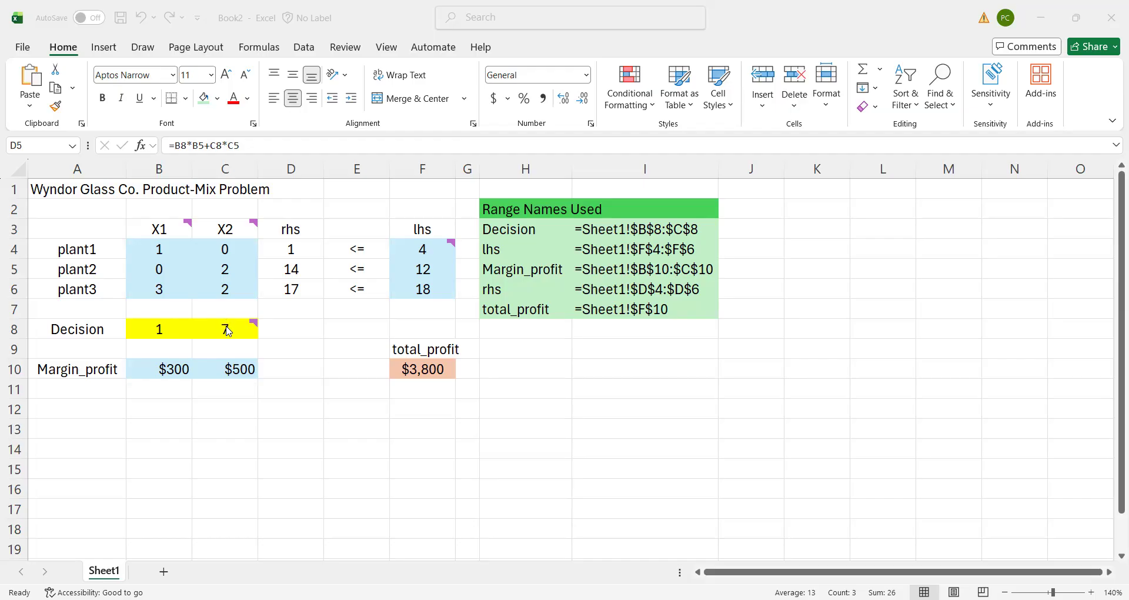
left_click(22, 53)
left_click(22, 48)
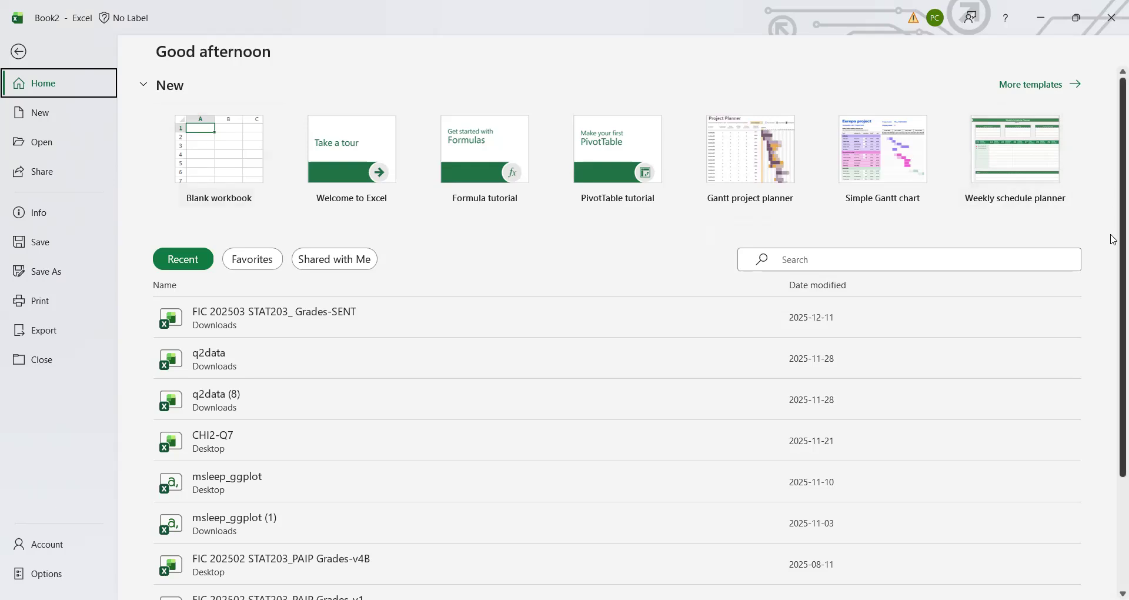
scroll(1113, 156, "down", 3)
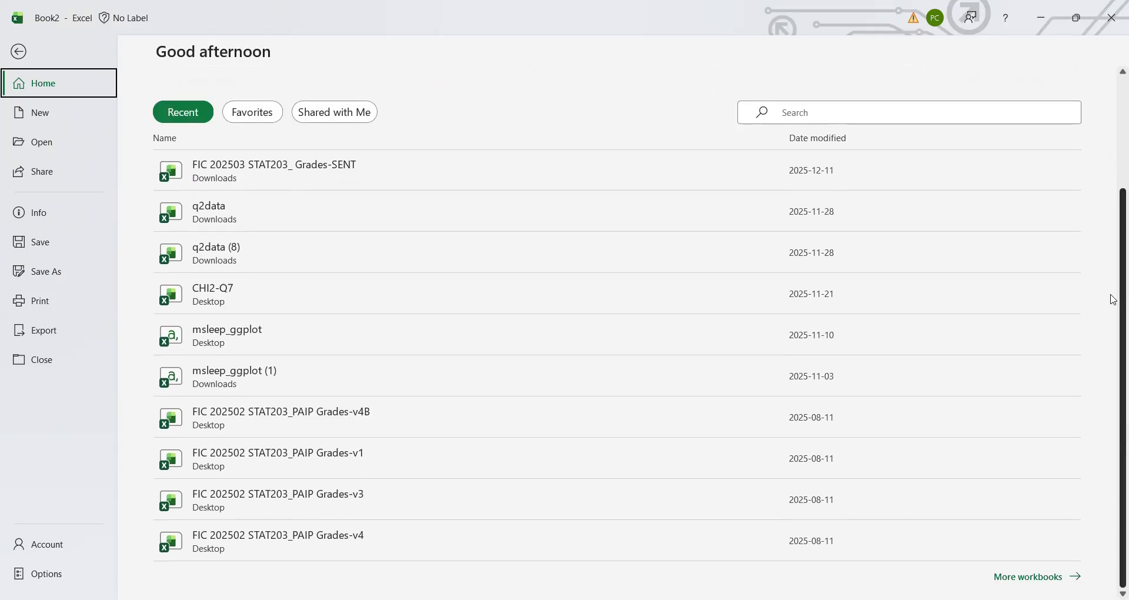
scroll(1113, 239, "up", 3)
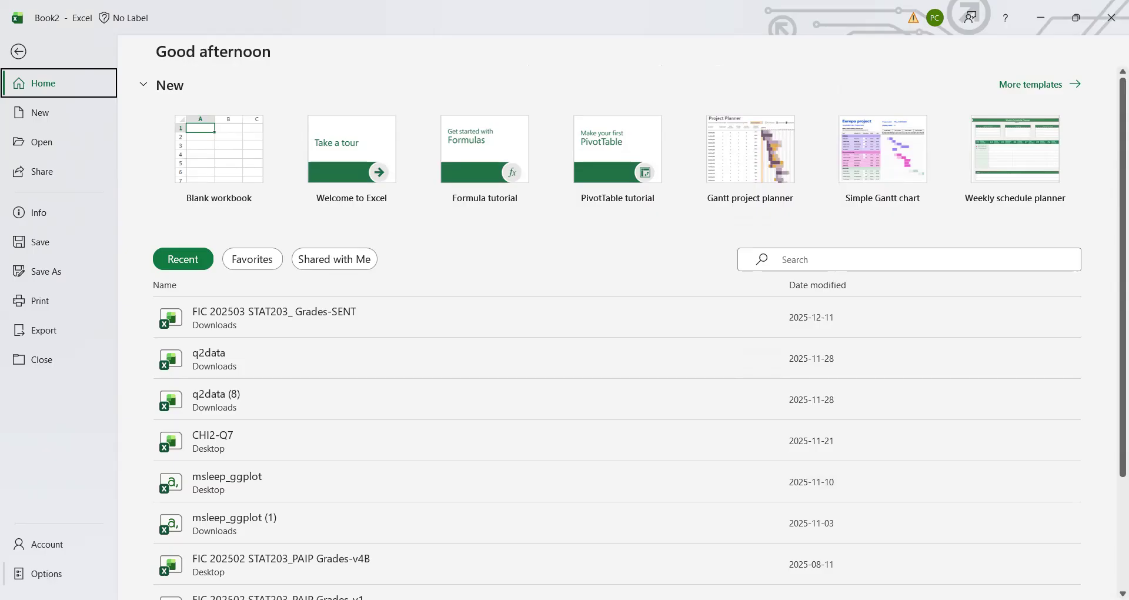
key("Escape")
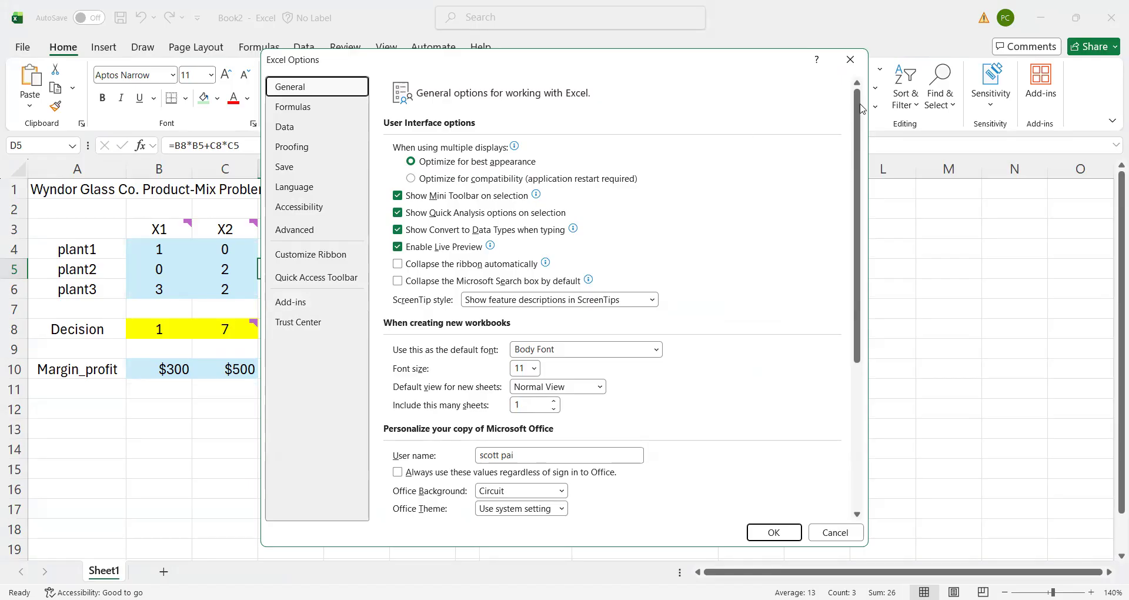
left_click(298, 303)
left_click(772, 532)
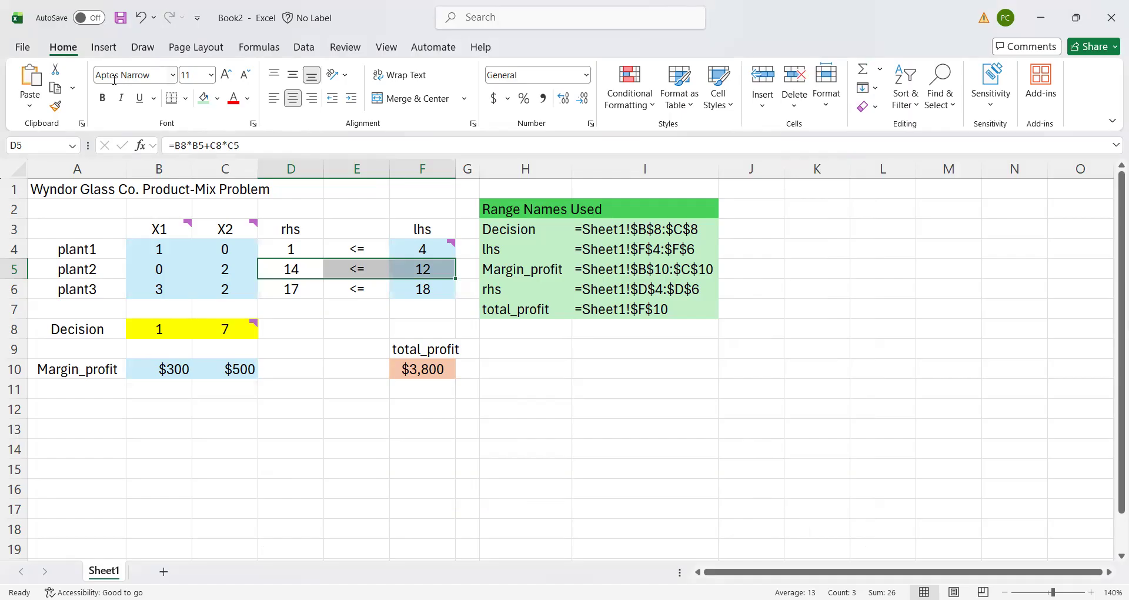
- Make sure the Solver Add-in is enabled in the list of available Excel add-ins
left_click(27, 48)
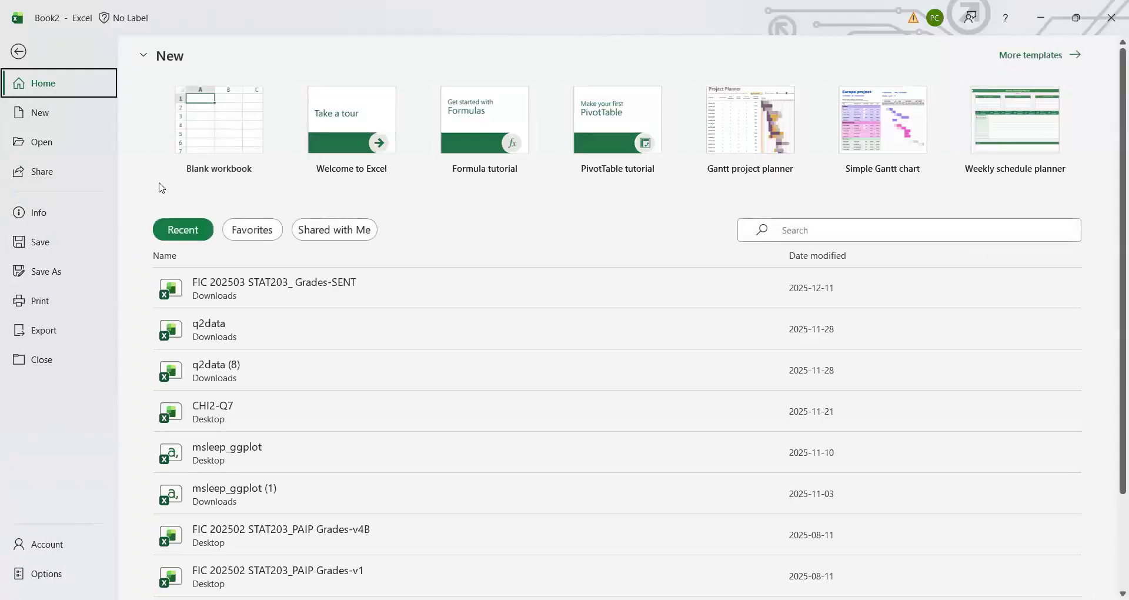
left_click(52, 575)
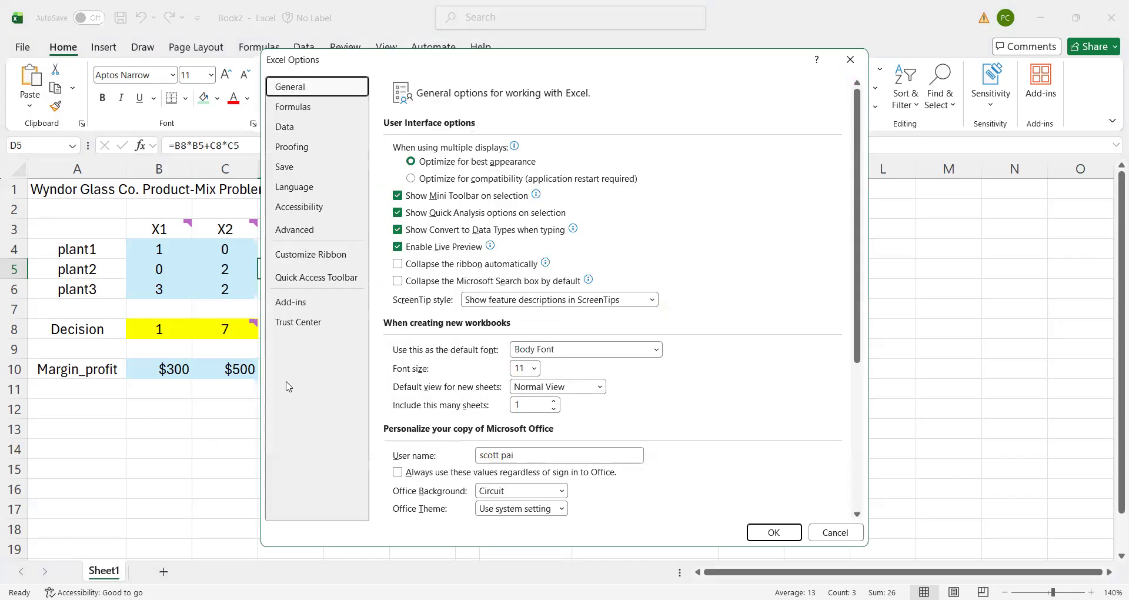
left_click(294, 306)
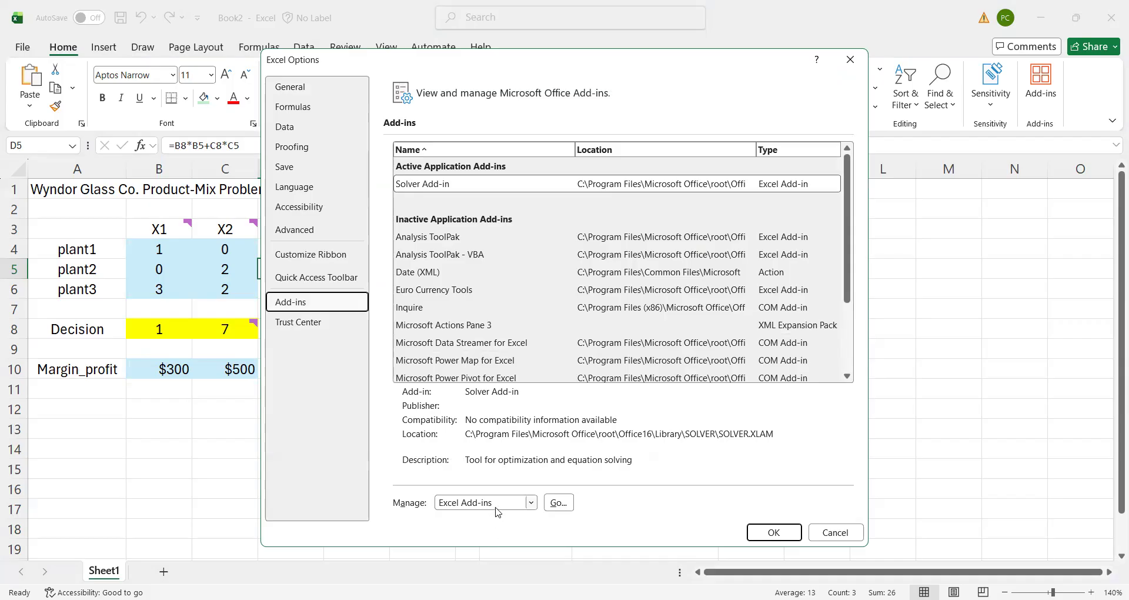
left_click(557, 503)
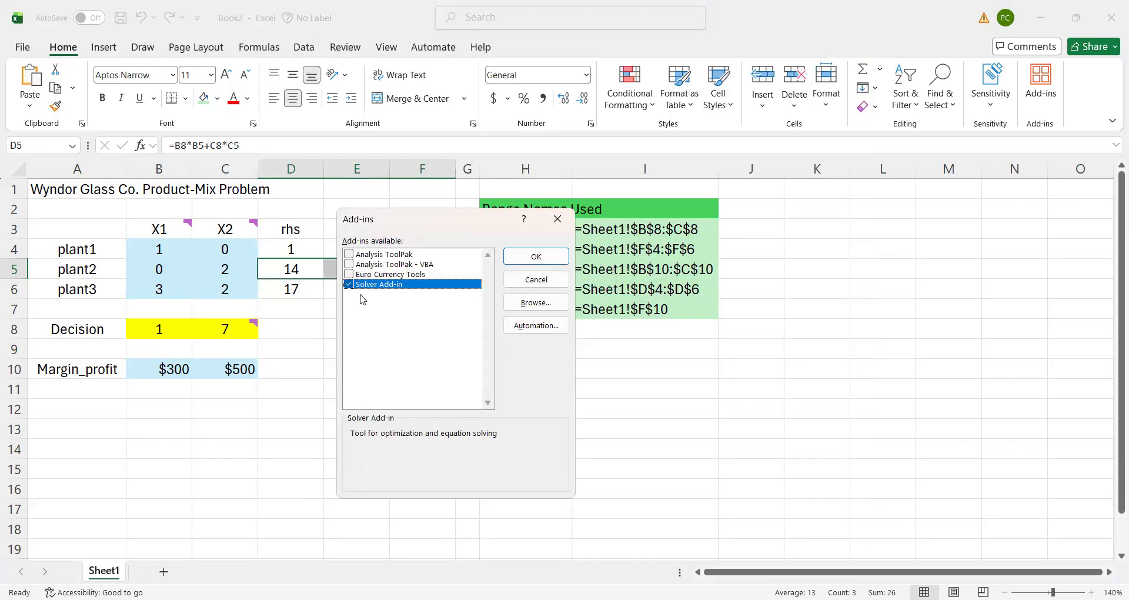
left_click(537, 259)
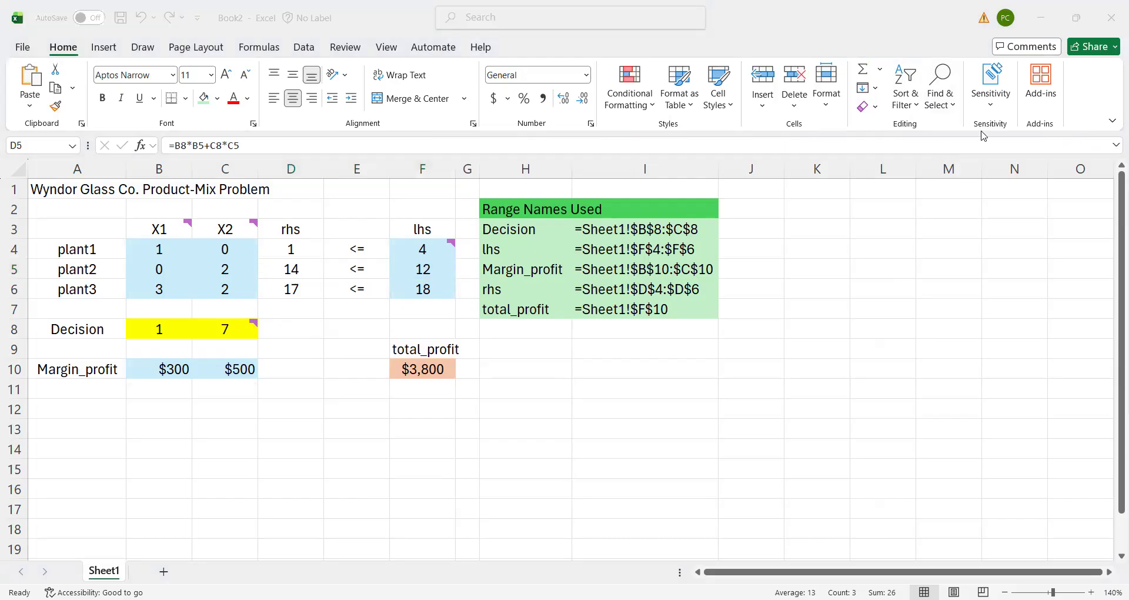
left_click(1041, 130)
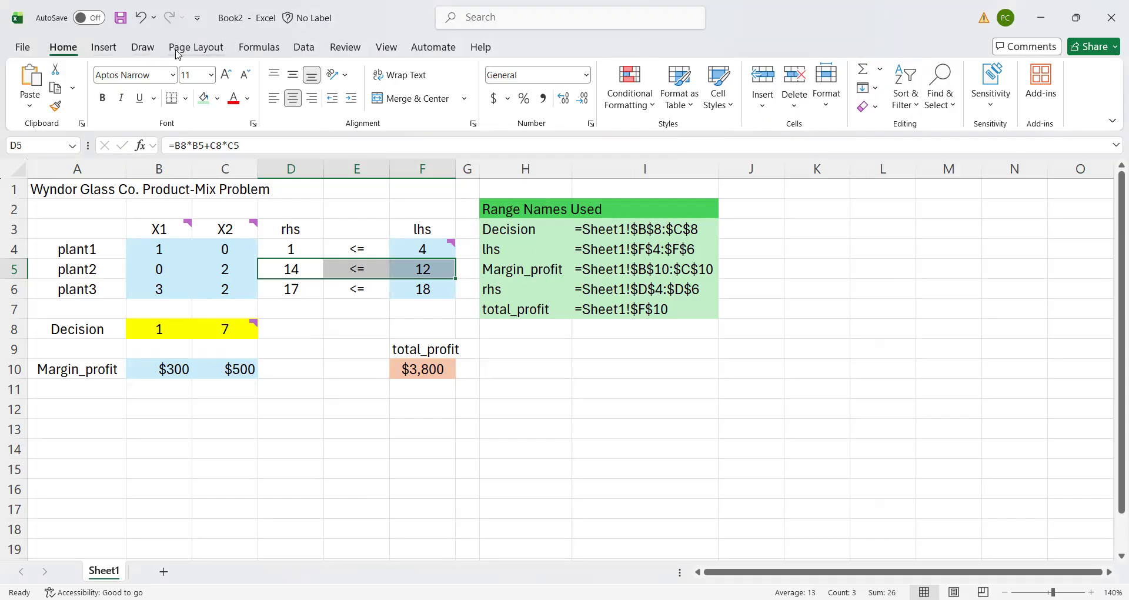
- Start Solver and set the total profit cell F10 as the objective to maximize
left_click(301, 49)
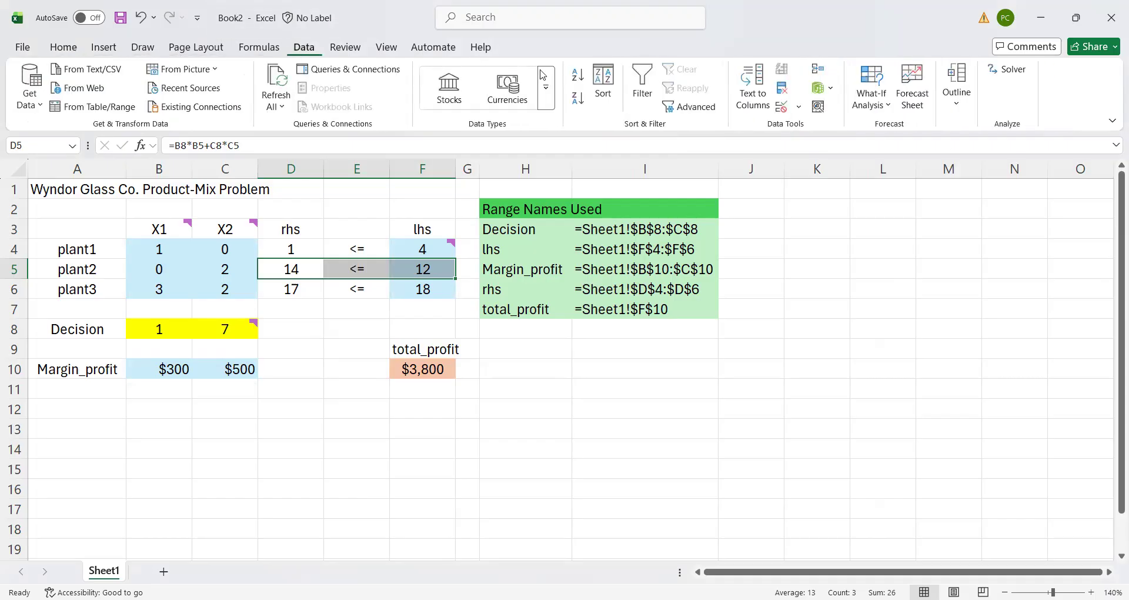
left_click(1008, 69)
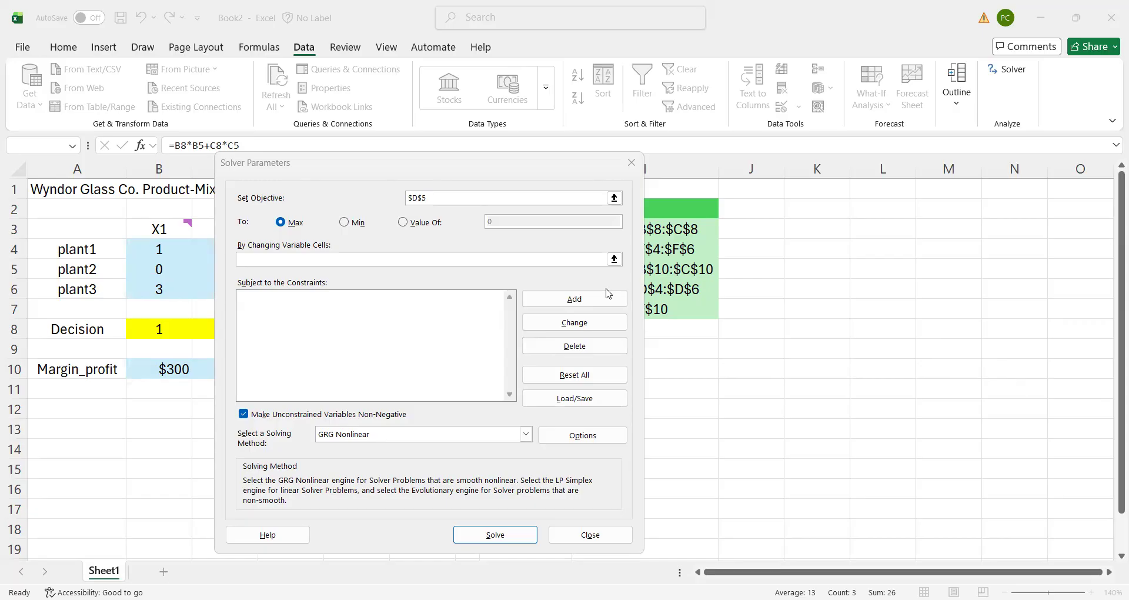
left_click_drag(404, 171, 413, 125)
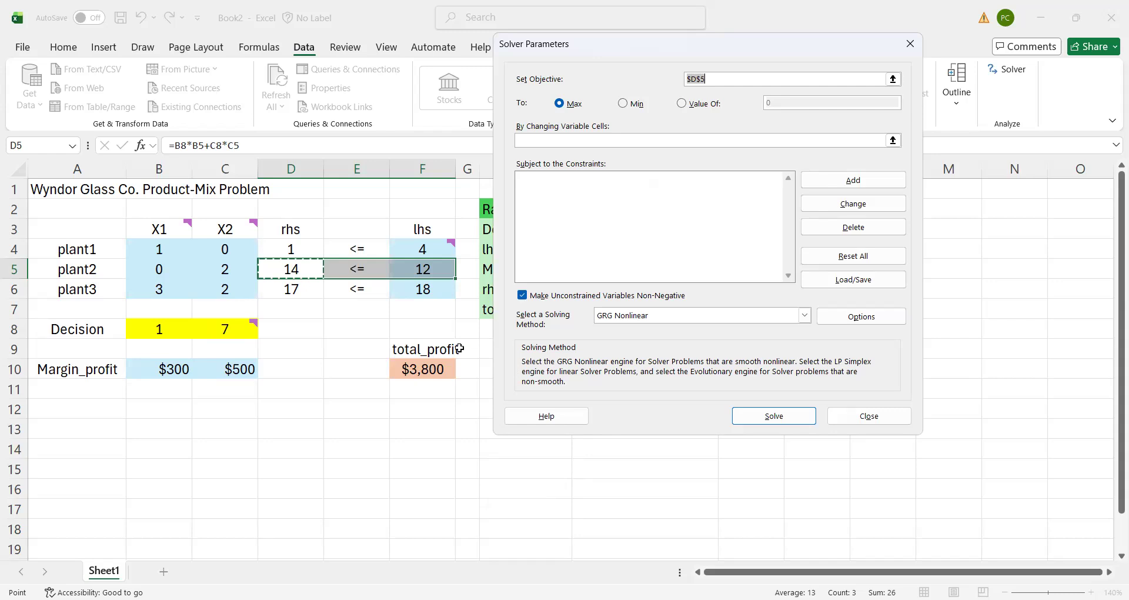
left_click(414, 369)
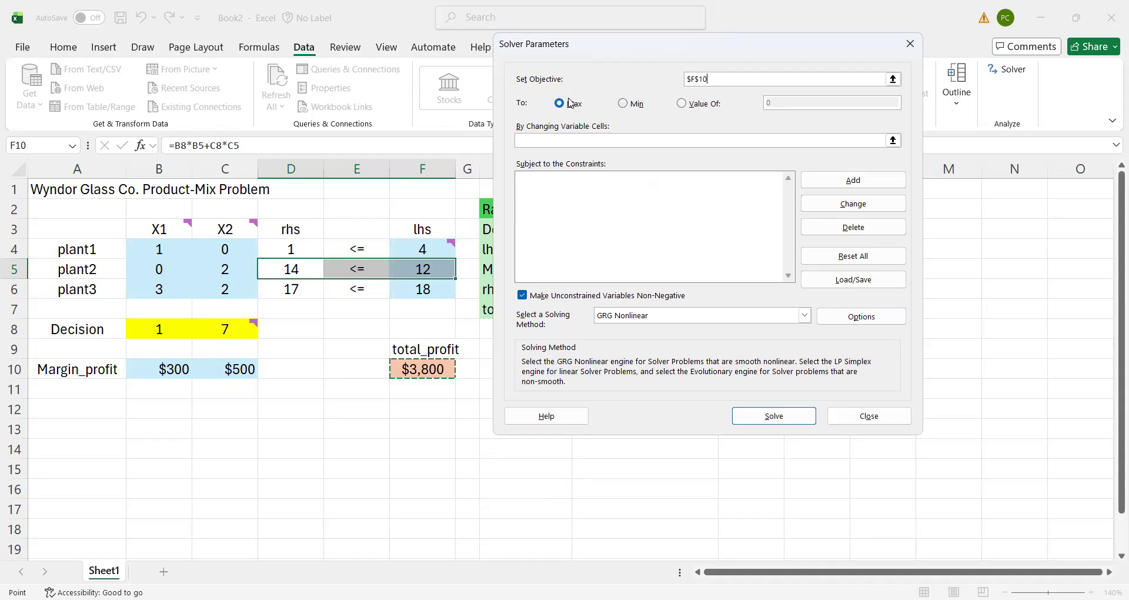
- Set Solver's changing variable cells to the decision range B8:C8
left_click(595, 141)
left_click(144, 328)
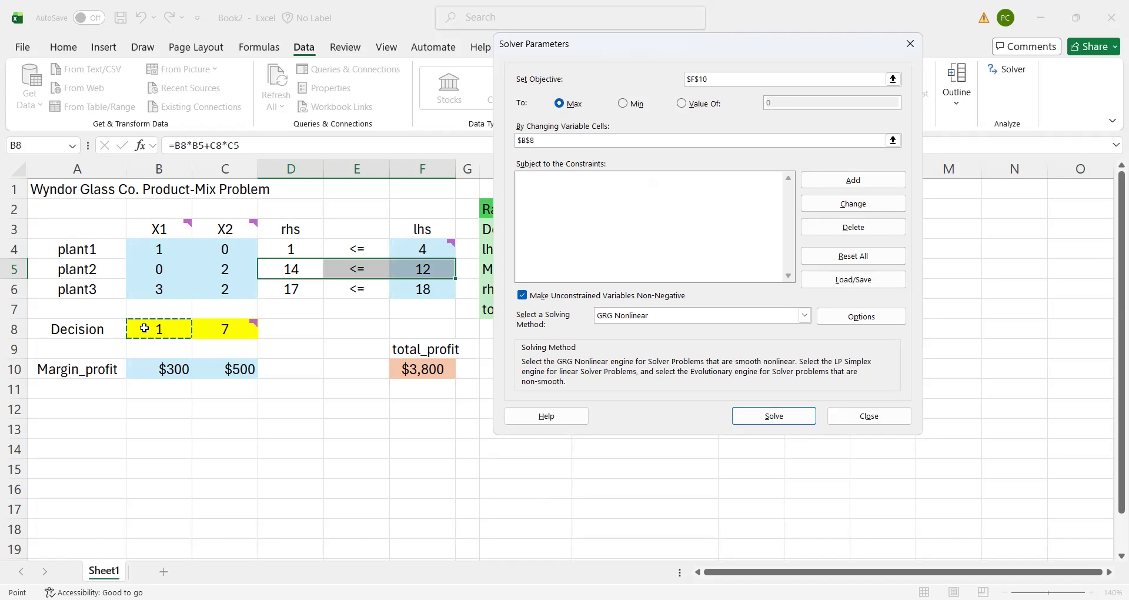
left_click_drag(144, 328, 223, 330)
- Add a Solver constraint requiring the rhs range D4:D6 to be <= the lhs range F4:F6
left_click(574, 183)
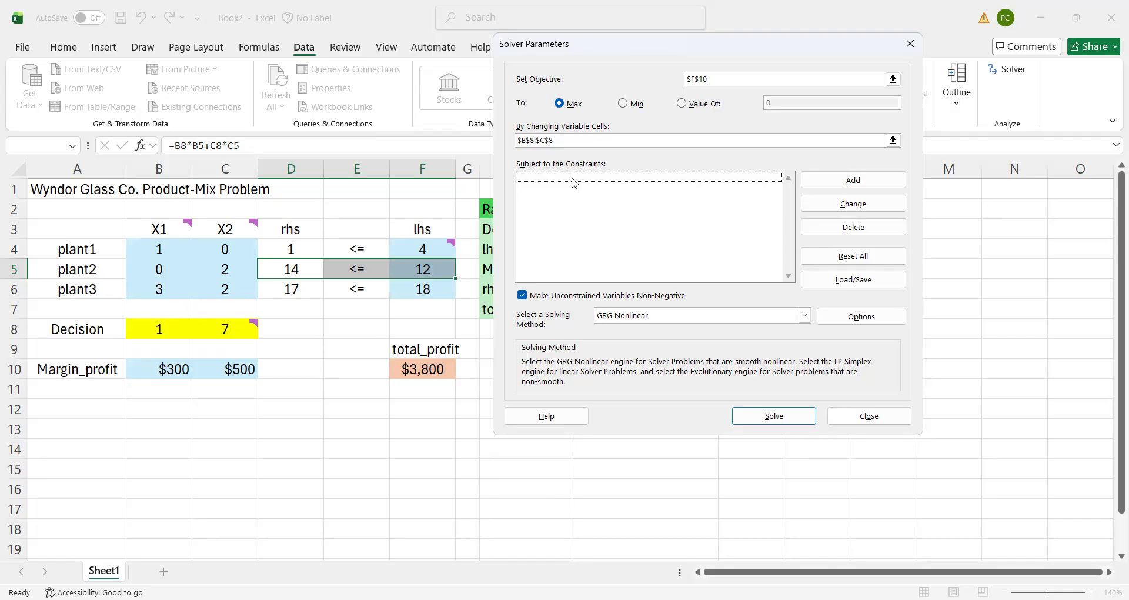
left_click(844, 185)
left_click(844, 184)
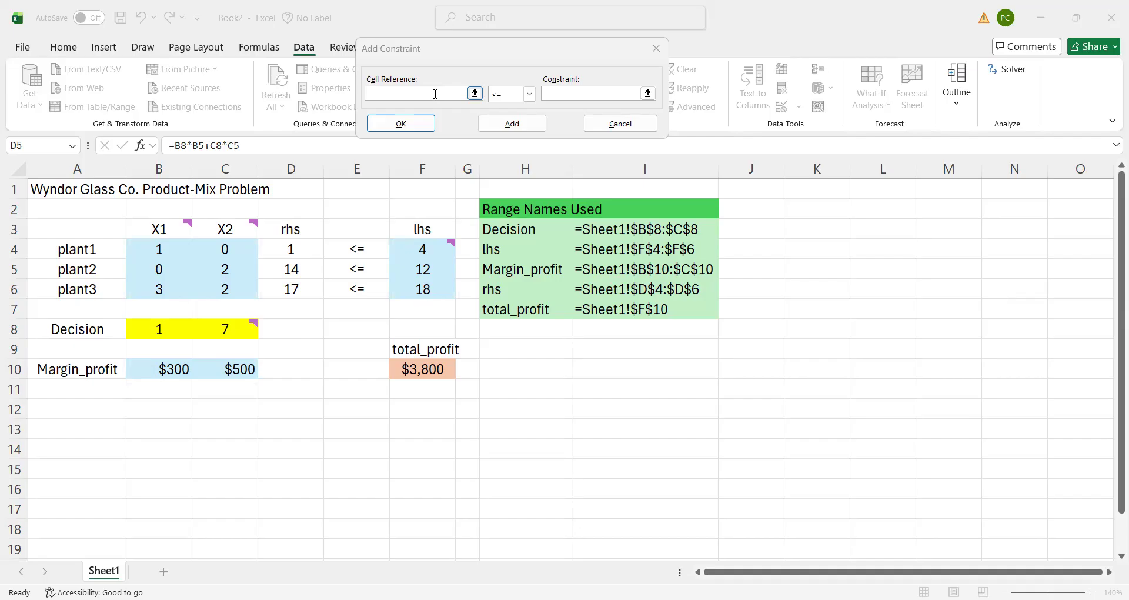
left_click(300, 251)
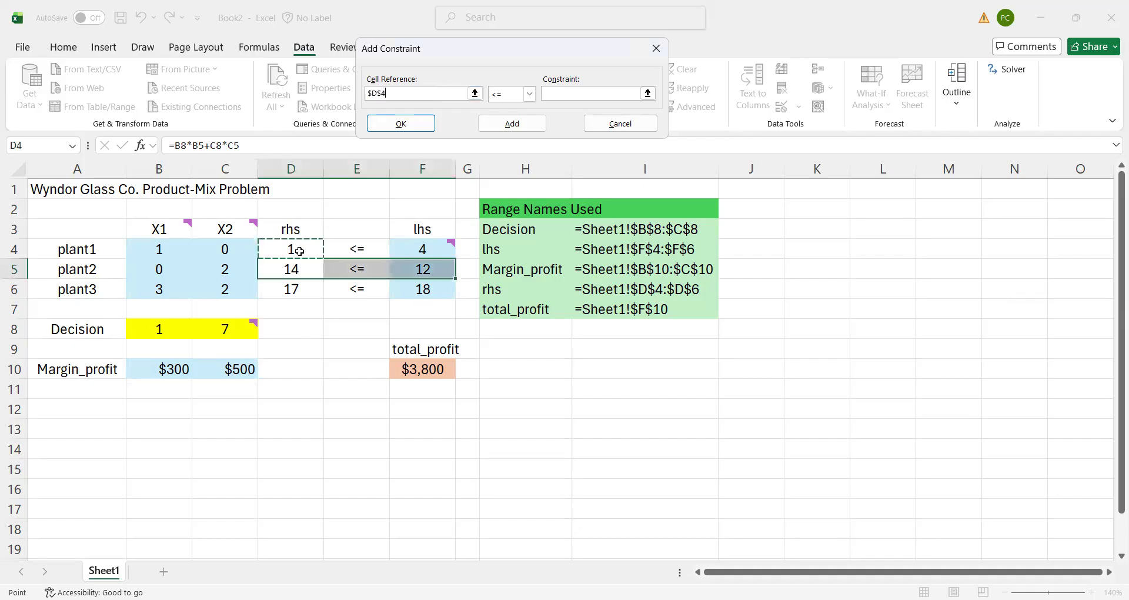
left_click(295, 283, "shift")
left_click(569, 95)
left_click(422, 248)
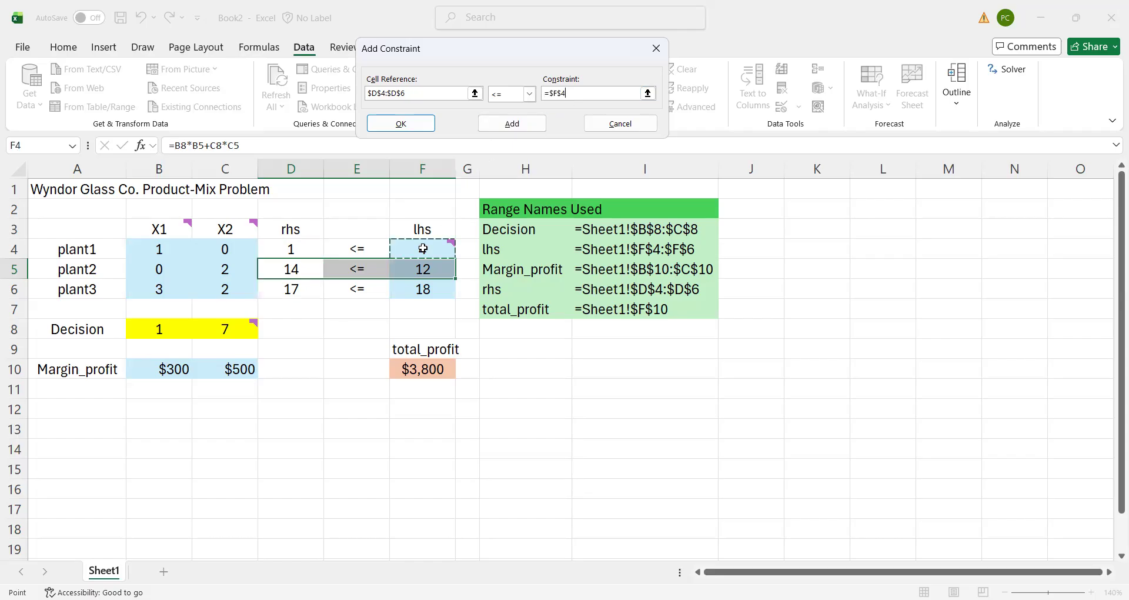
left_click(420, 289, "shift")
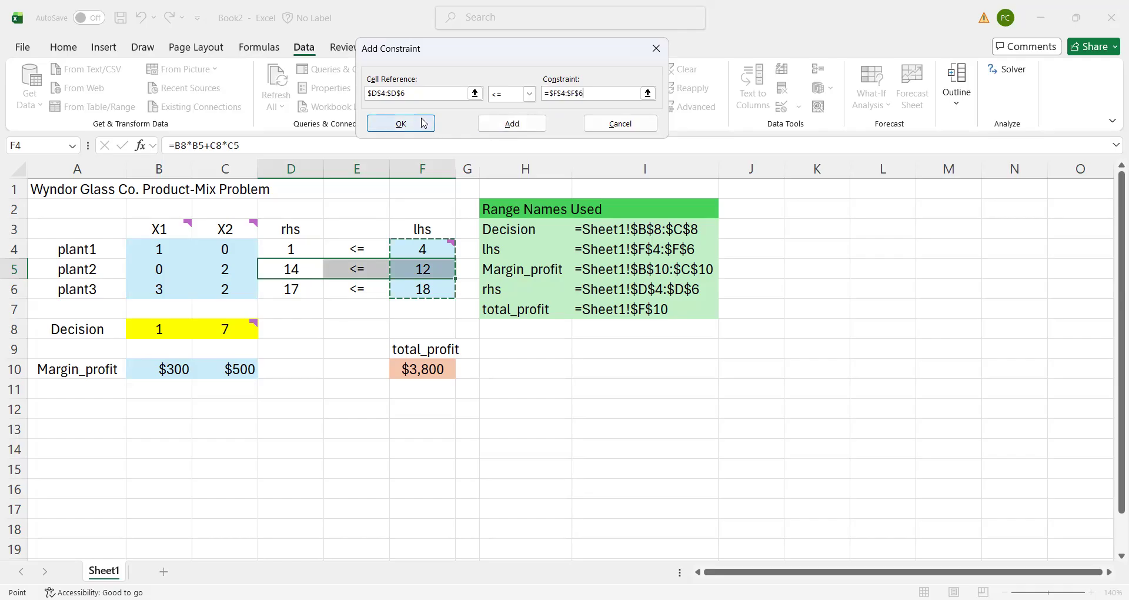
left_click(402, 128)
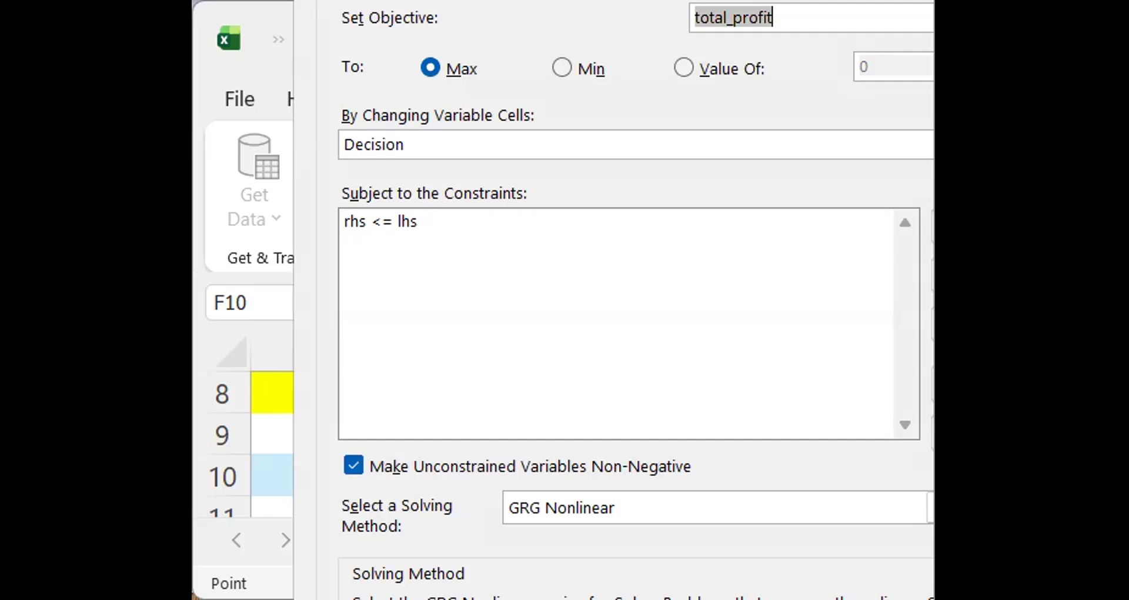
left_click(1117, 18)
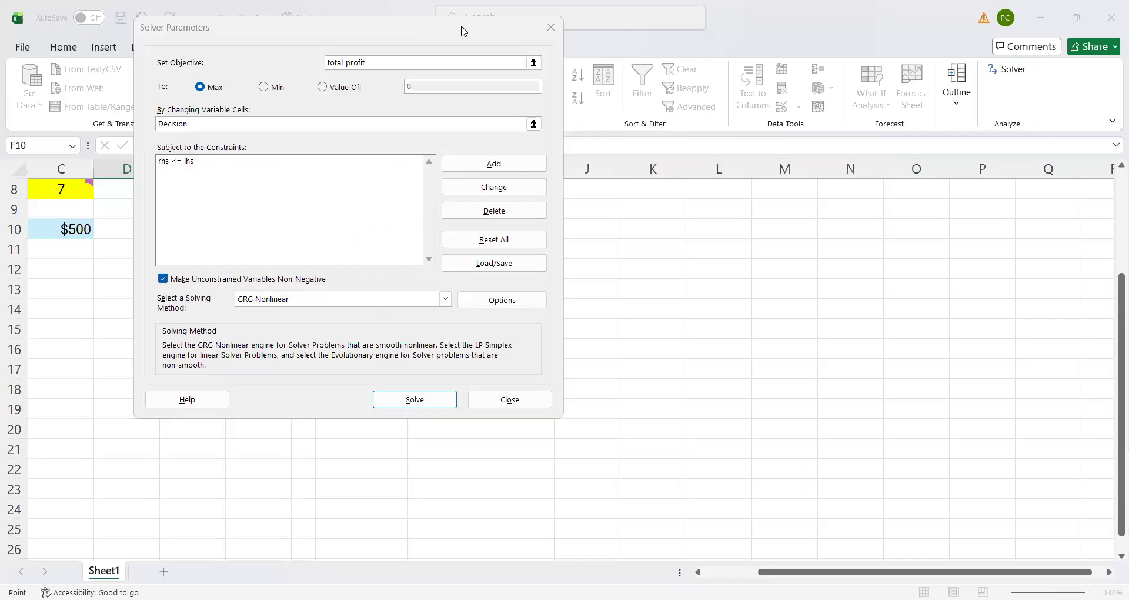
- Choose Simplex LP as the solving method for the Solver model
left_click_drag(463, 31, 519, 43)
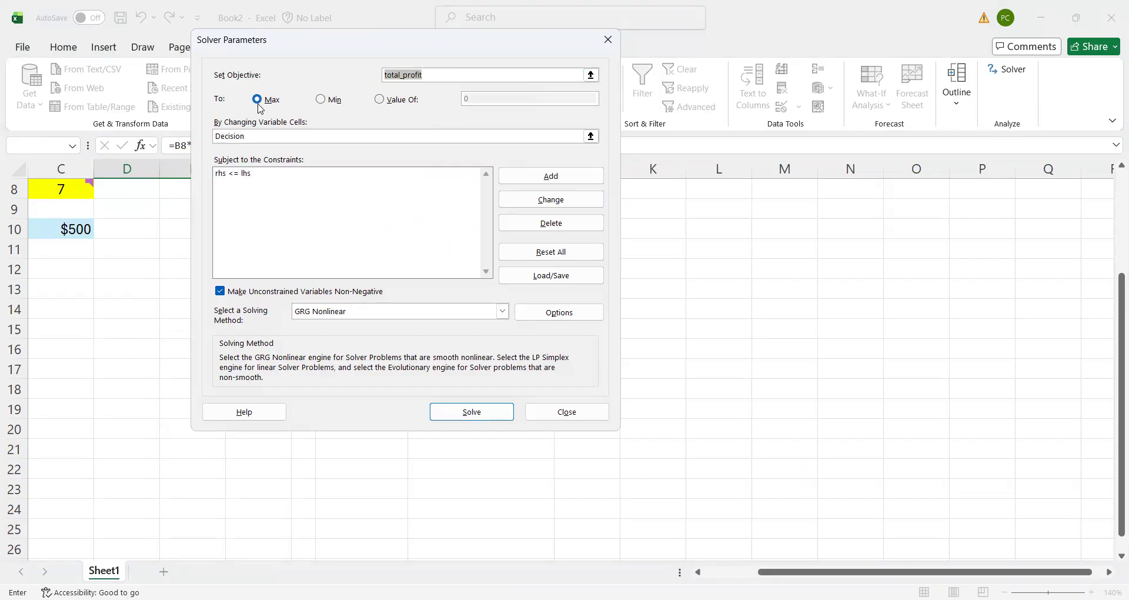
left_click(256, 138)
left_click(504, 312)
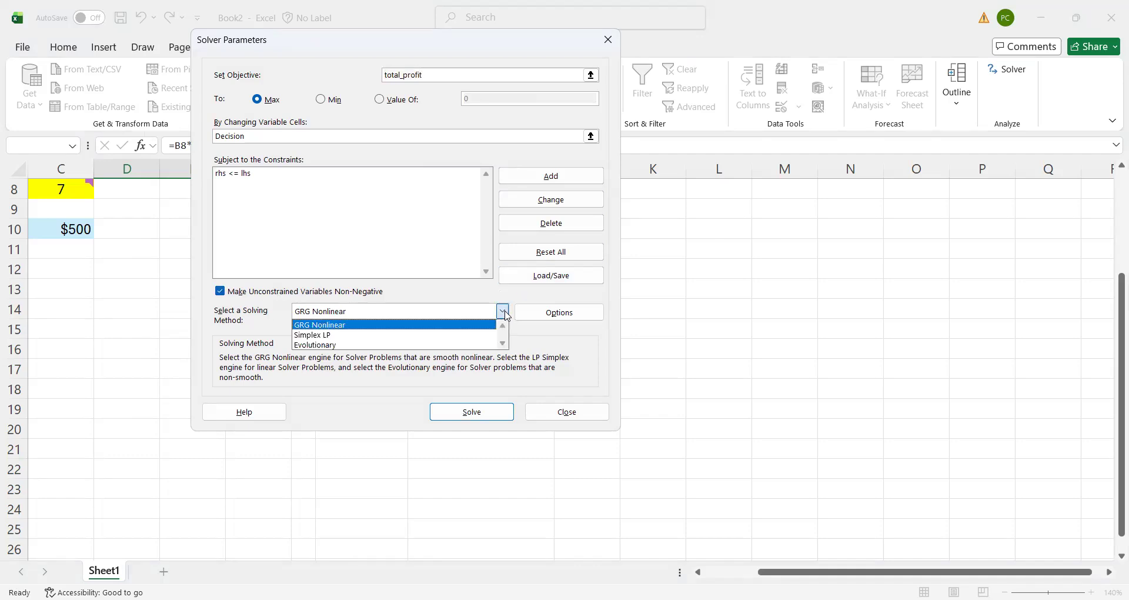
left_click(332, 335)
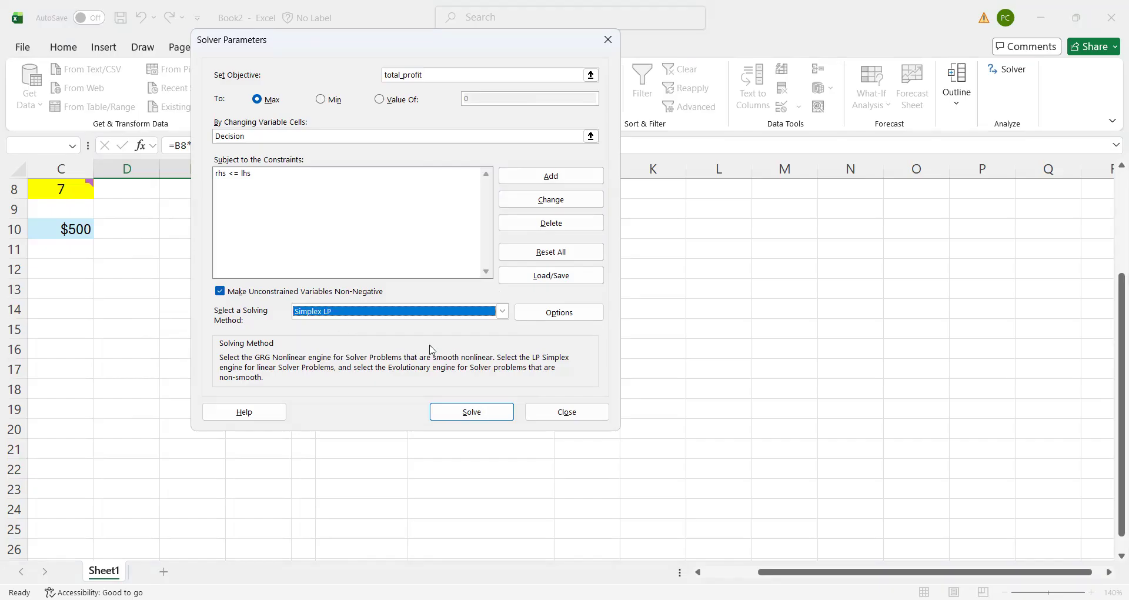
- Set Solver's limits to a maximum time of 100000 seconds and 100000 iterations
left_click(560, 313)
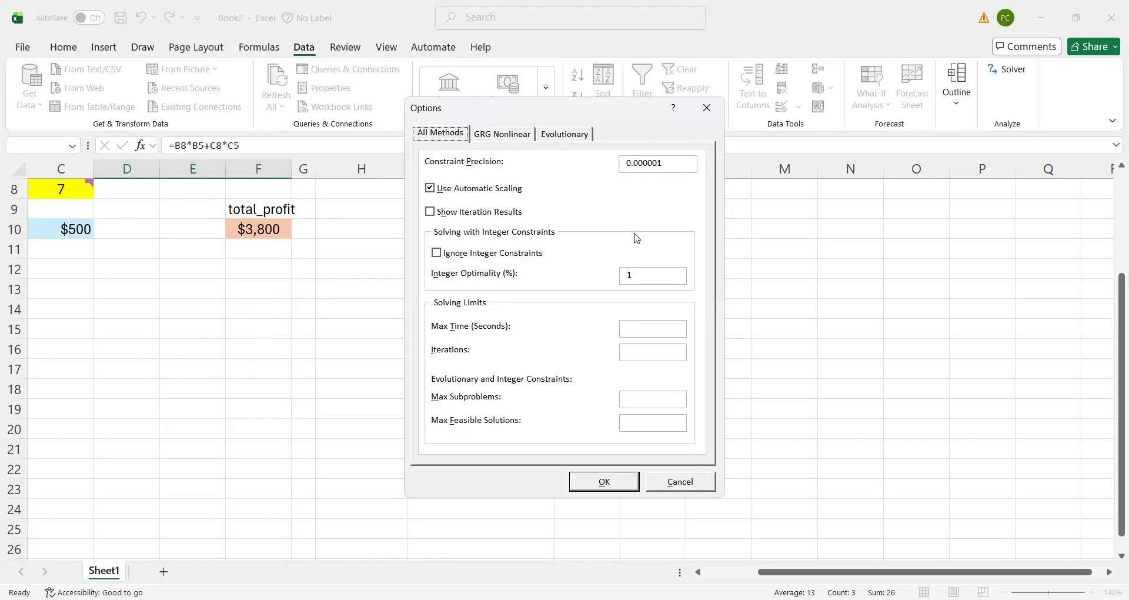
left_click(647, 331)
type("100000")
left_click(647, 354)
type("100000")
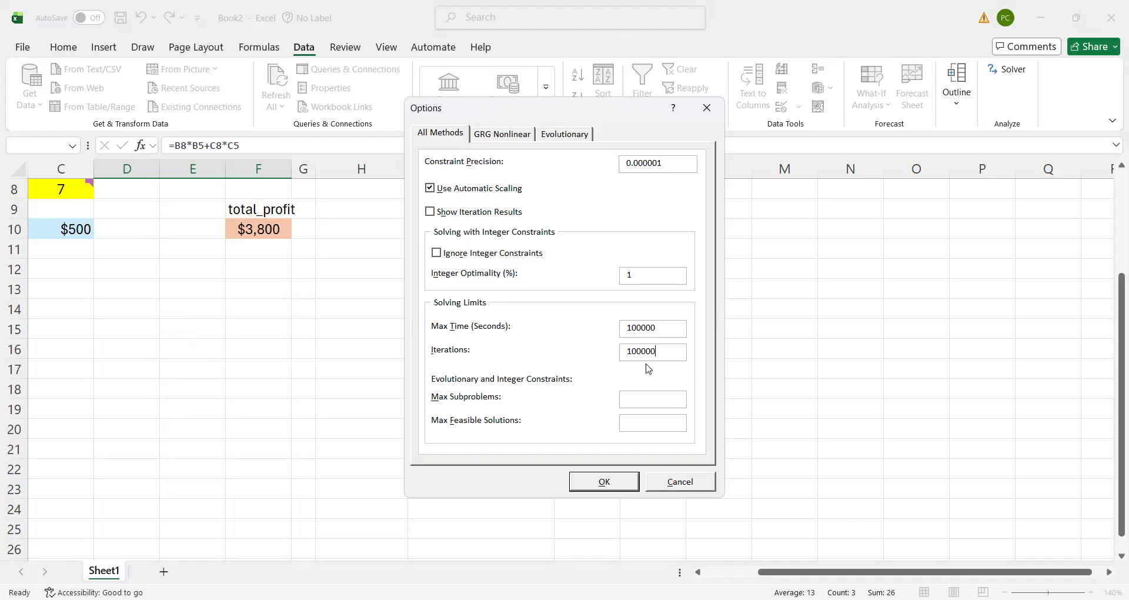
left_click(606, 482)
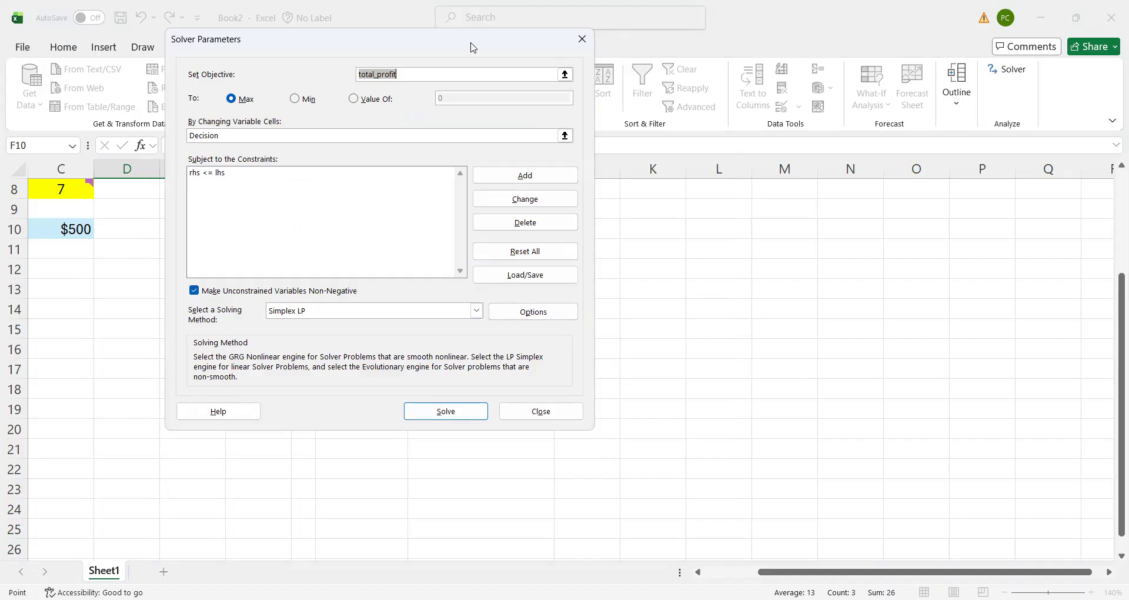
- Reselect cell F10 as the Solver objective, solve the model and keep the Solver solution
left_click_drag(473, 47, 799, 47)
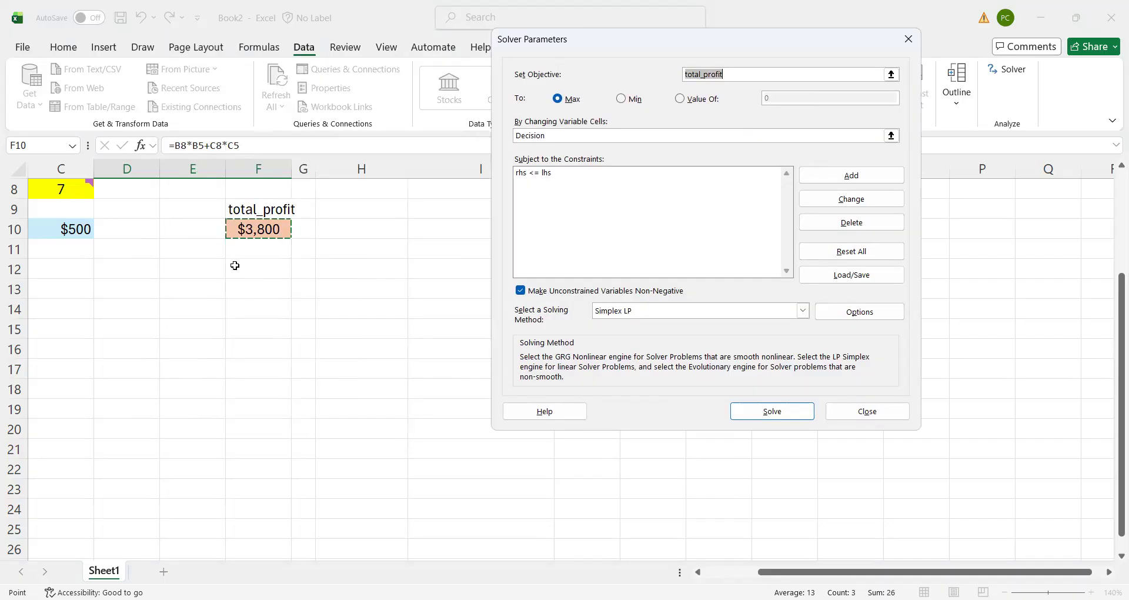
left_click(274, 233)
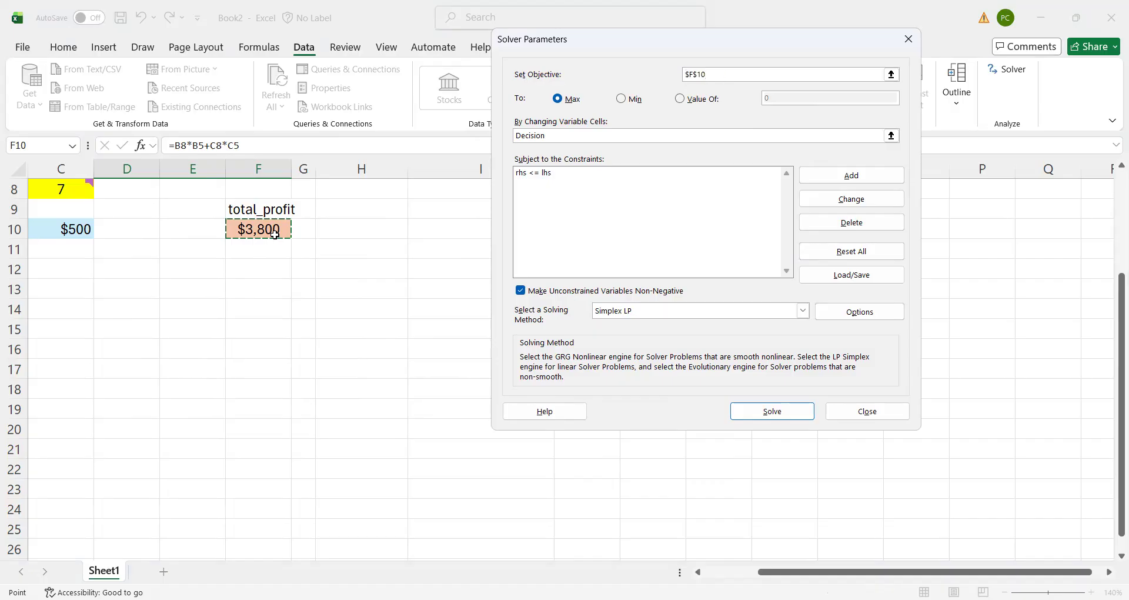
left_click(771, 412)
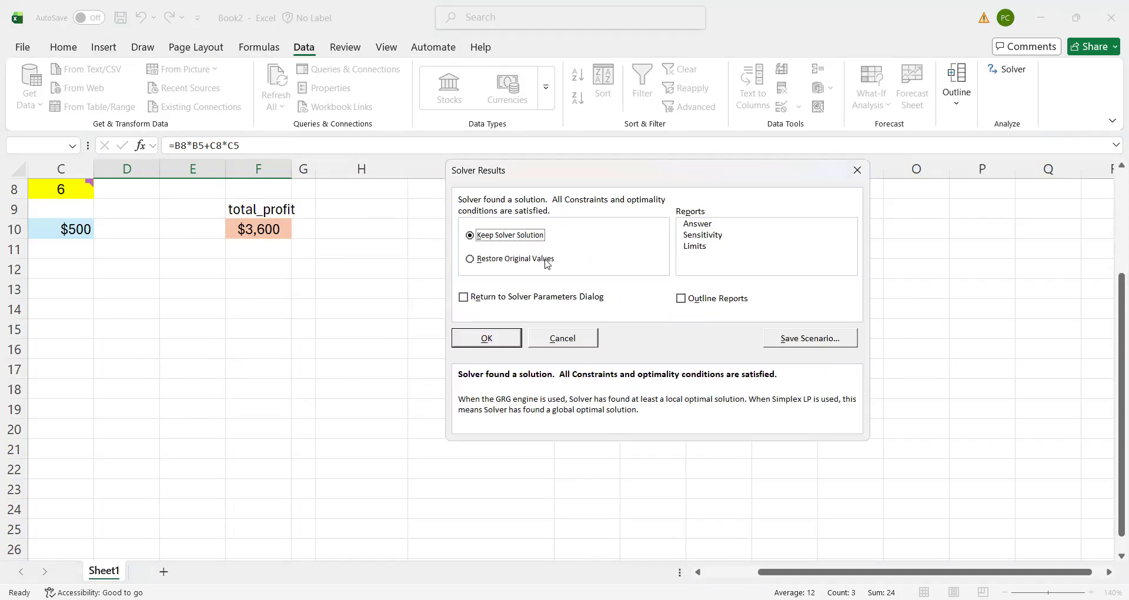
left_click(486, 337)
- Examine the solved decision values in B8:C8 together with the constraints and total profit
left_click_drag(1112, 313, 1095, 170)
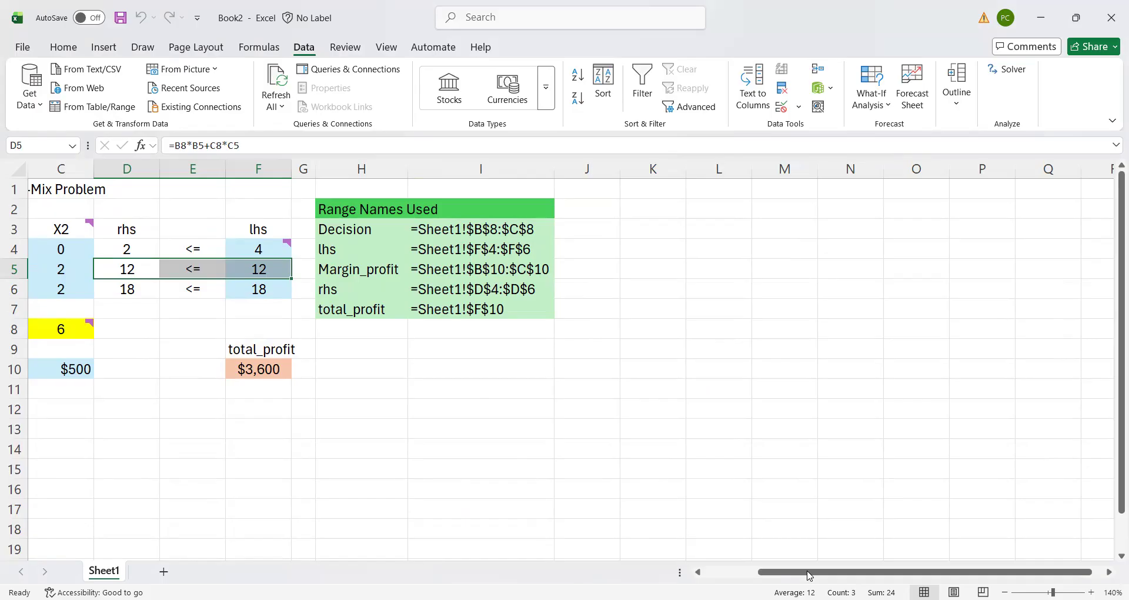
left_click_drag(780, 571, 684, 571)
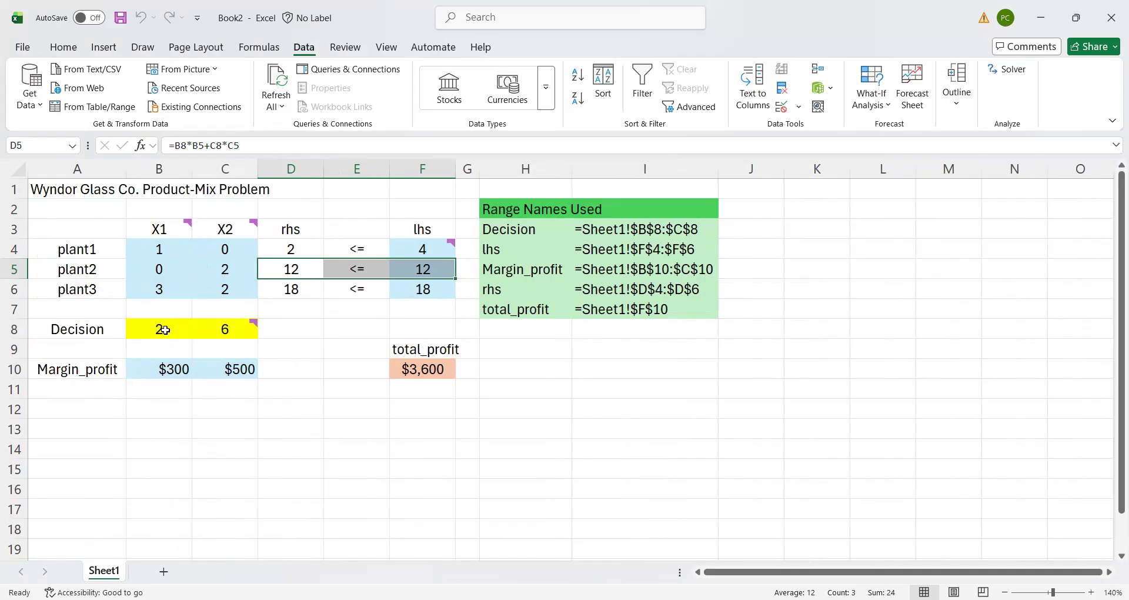
mouse_move(161, 229)
key("alt+Tab")
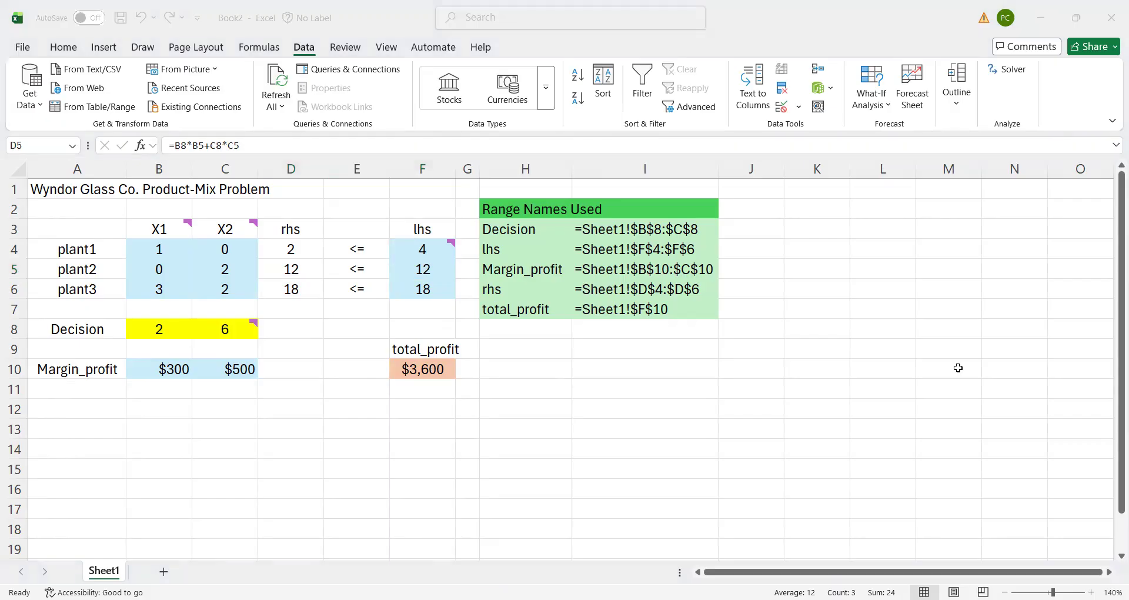